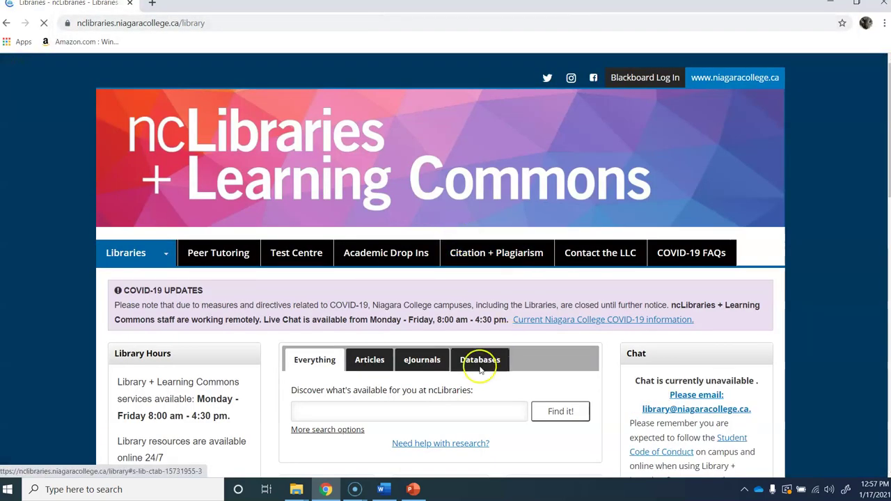
Step: Open Ebsco--All Databases from the library's A-Z database list under the letter E
{"action": "left_click", "coordinate": [481, 360]}
{"action": "left_click", "coordinate": [342, 425]}
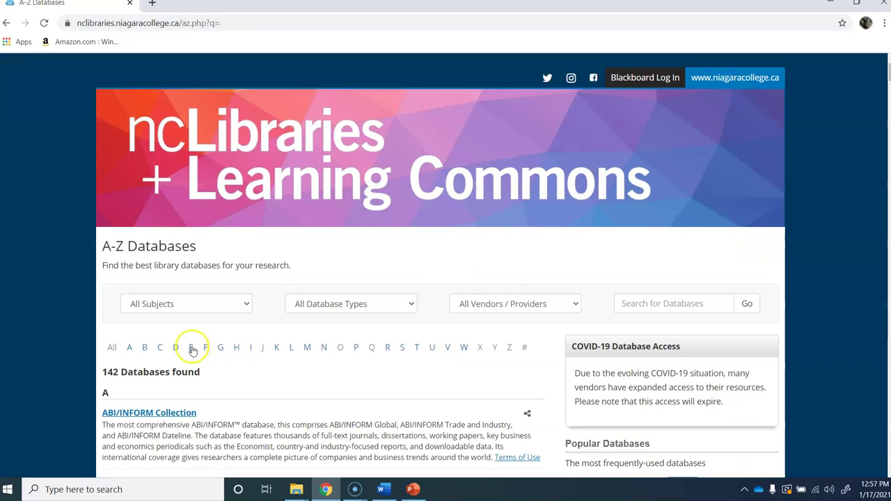
{"action": "left_click", "coordinate": [191, 348]}
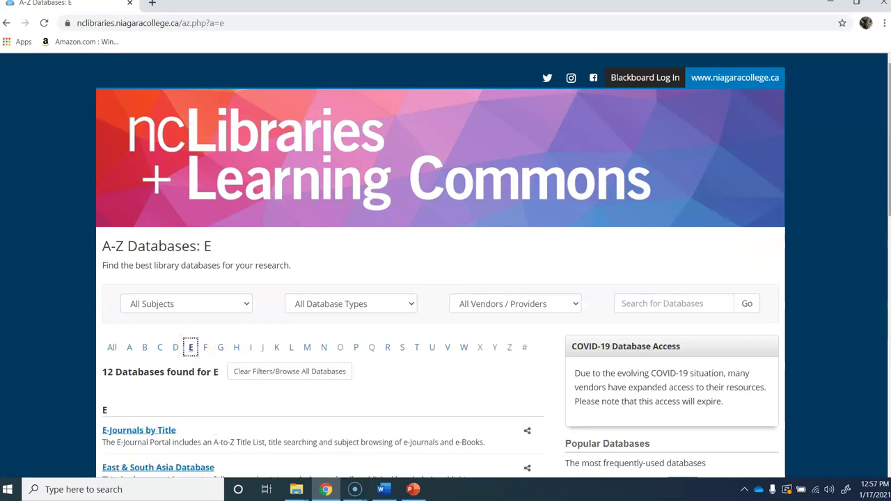
{"action": "scroll", "coordinate": [446, 265], "scroll_direction": "down", "scroll_amount": 7}
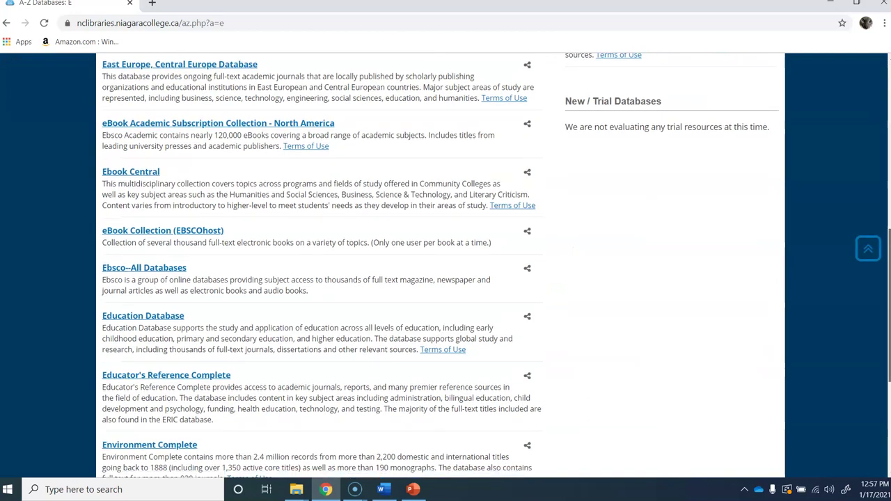
{"action": "scroll", "coordinate": [445, 264], "scroll_direction": "down", "scroll_amount": 1}
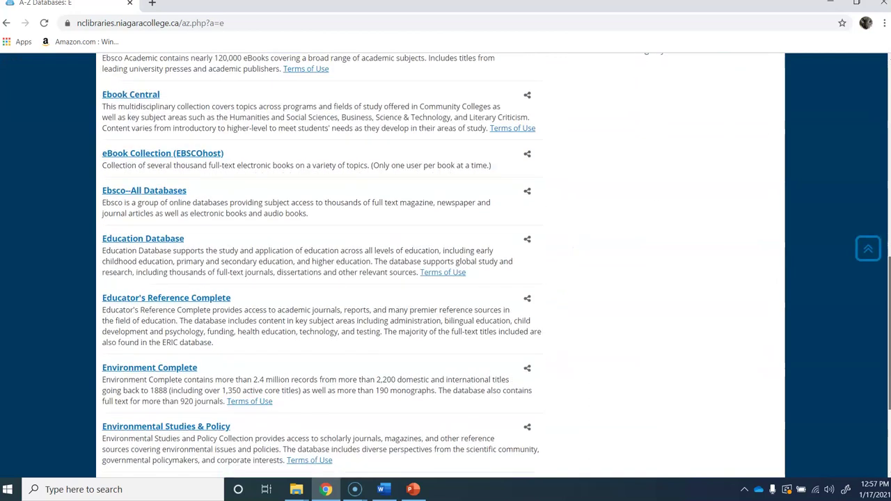
{"action": "left_click", "coordinate": [140, 191]}
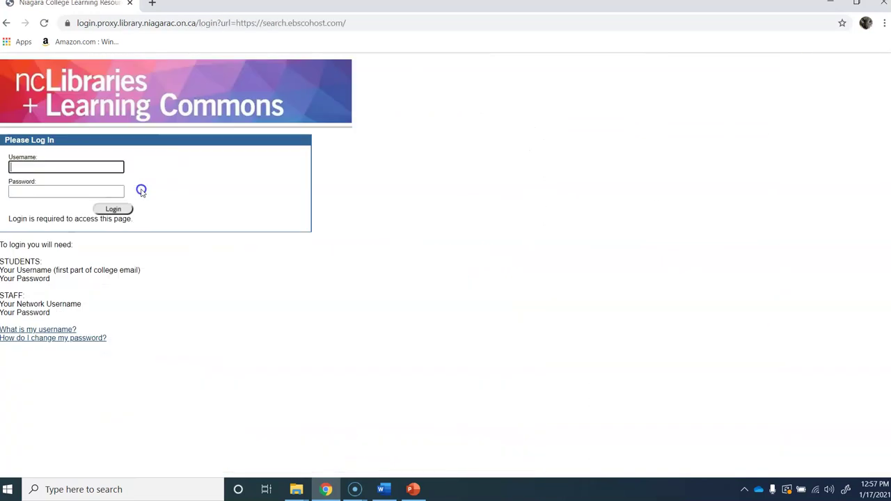
Step: Sign in with the library username and password, then choose EBSCOhost Web
{"action": "key", "text": "Tab"}
{"action": "type", "text": "••••••••"}
{"action": "key", "text": "Return"}
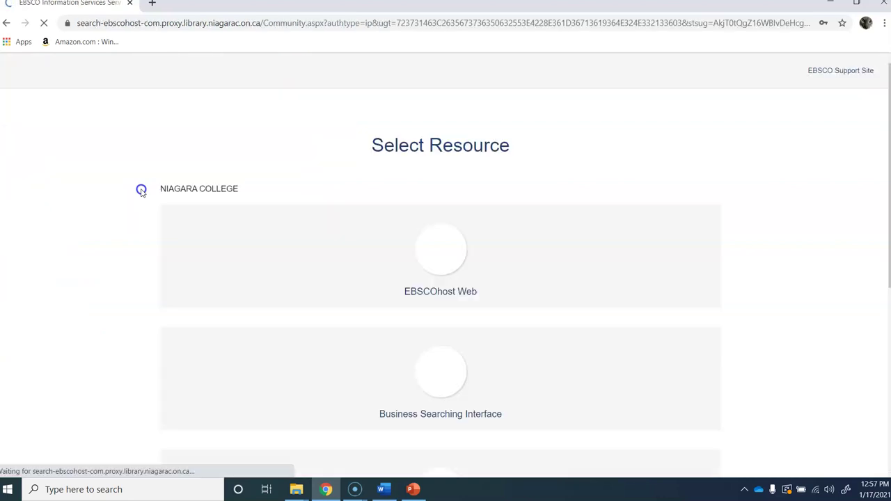
{"action": "left_click", "coordinate": [426, 293]}
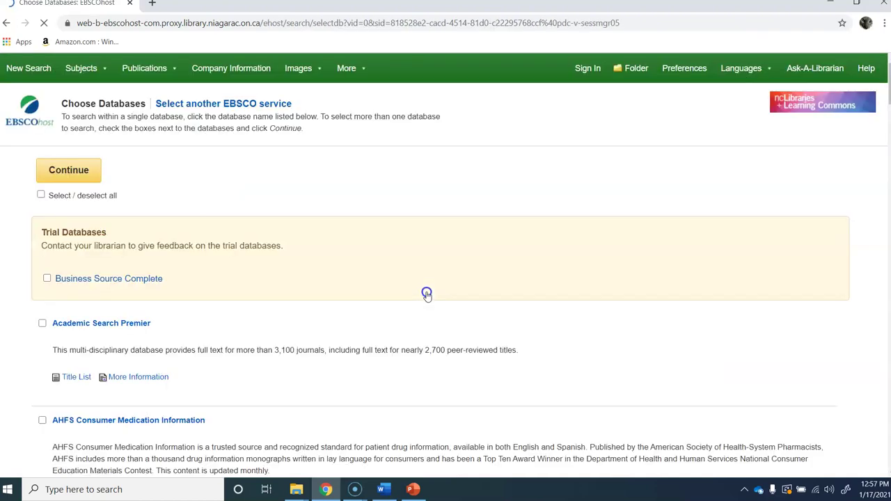
Step: Select all databases and search for 'diabetes' with the Full Text limiter on
{"action": "left_click", "coordinate": [41, 195]}
{"action": "left_click", "coordinate": [78, 168]}
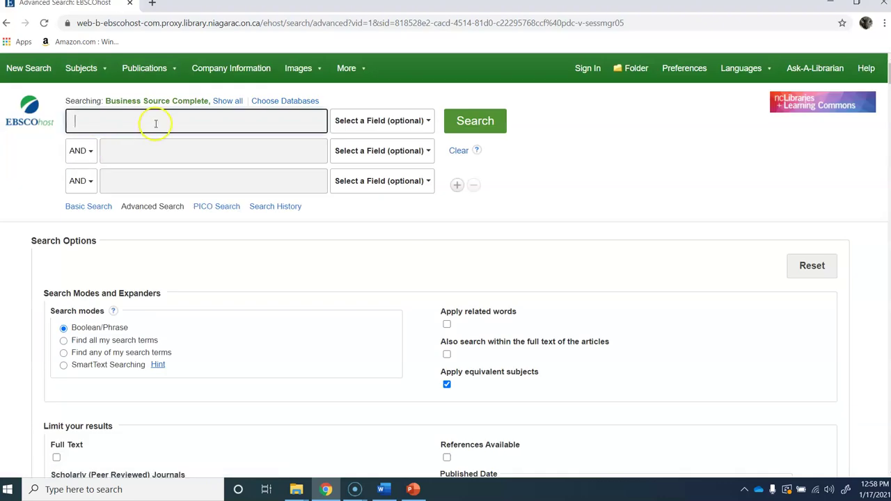
{"action": "left_click", "coordinate": [155, 123]}
{"action": "type", "text": "diabetes"}
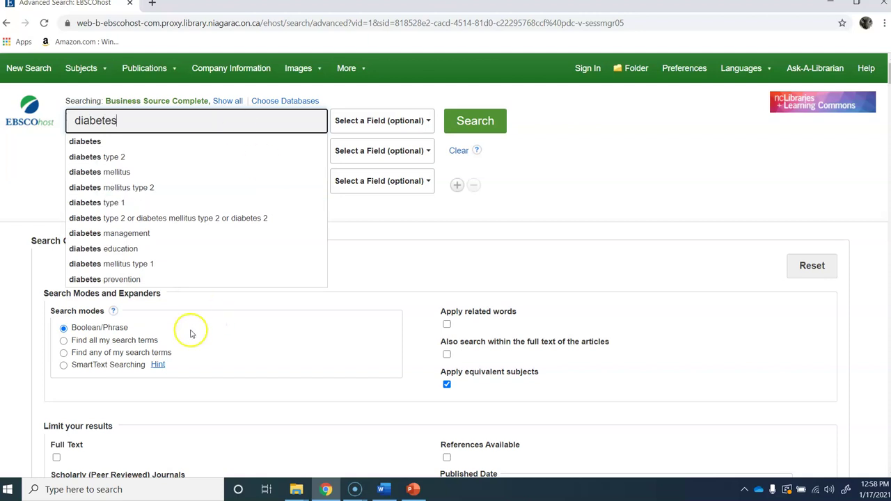
{"action": "left_click", "coordinate": [57, 460]}
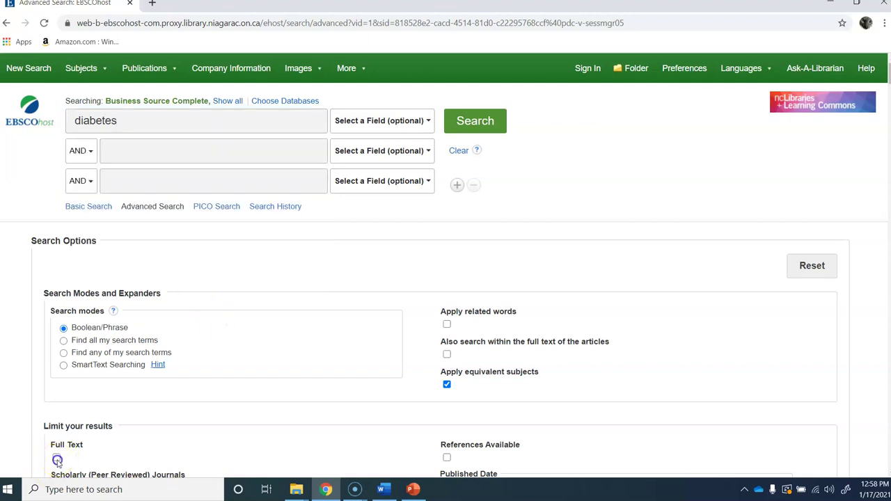
{"action": "left_click", "coordinate": [491, 127]}
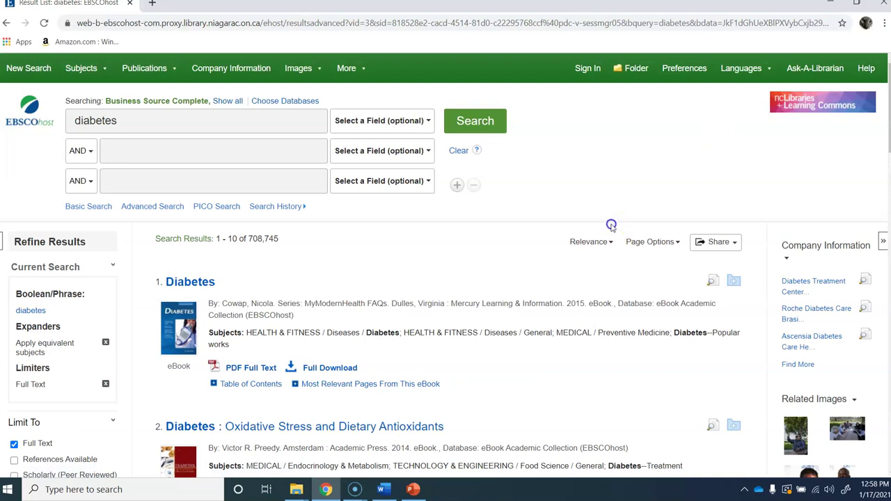
Step: Tick the Academic Journals source type and scroll through the diabetes results
{"action": "scroll", "coordinate": [445, 266], "scroll_direction": "down", "scroll_amount": 3}
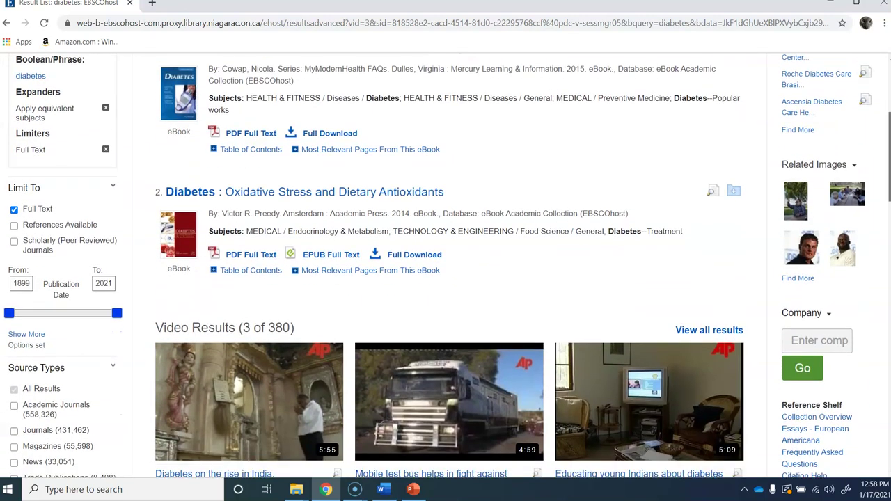
{"action": "scroll", "coordinate": [883, 213], "scroll_direction": "down", "scroll_amount": 5}
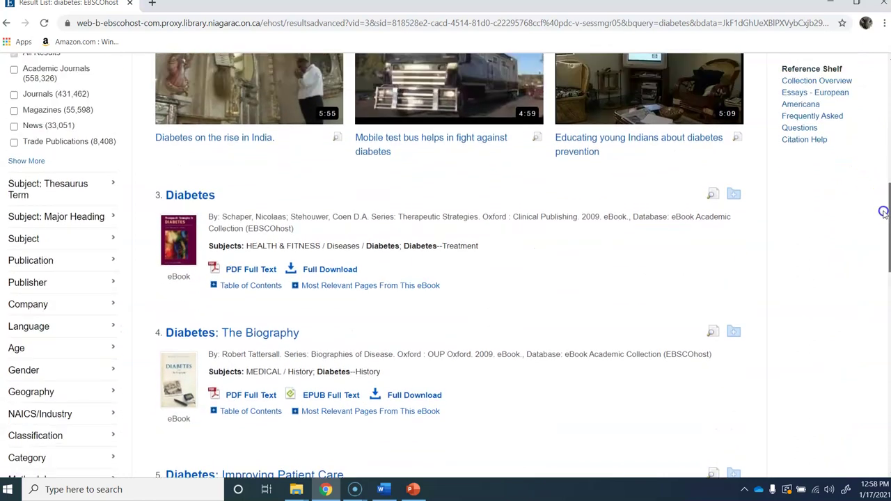
{"action": "scroll", "coordinate": [883, 212], "scroll_direction": "up", "scroll_amount": 2}
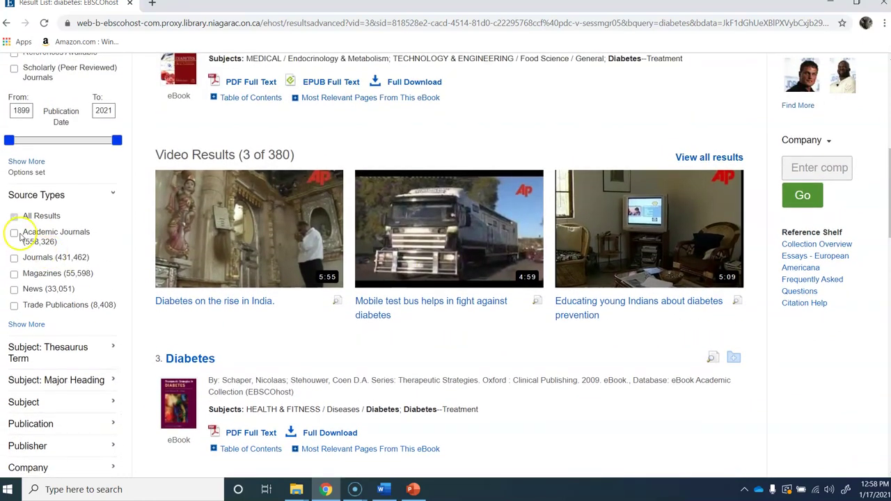
{"action": "left_click", "coordinate": [13, 234]}
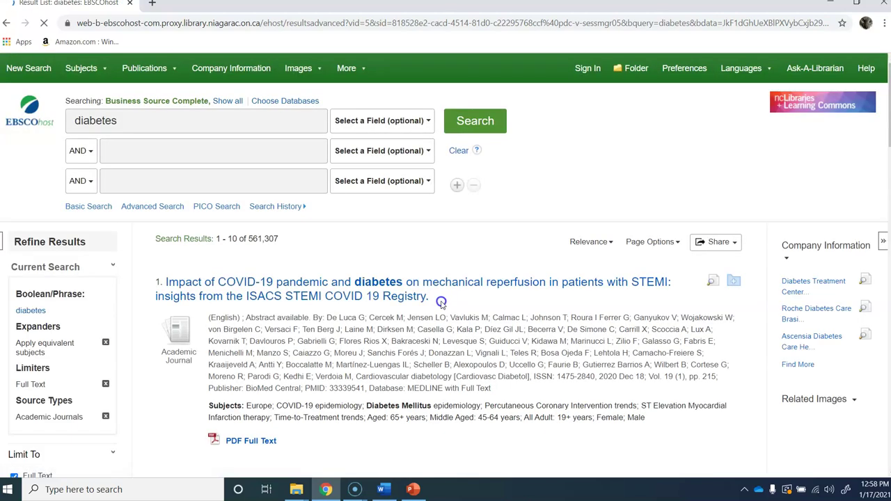
{"action": "scroll", "coordinate": [442, 303], "scroll_direction": "down", "scroll_amount": 5}
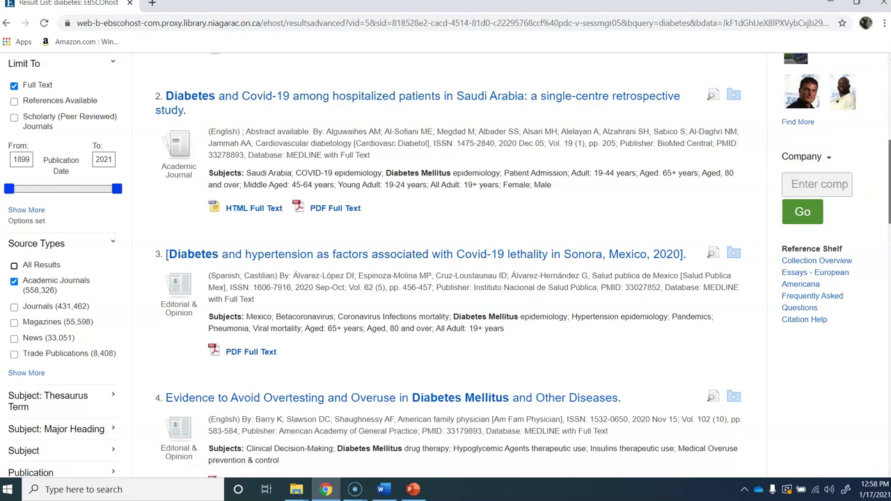
{"action": "scroll", "coordinate": [446, 264], "scroll_direction": "down", "scroll_amount": 3}
{"action": "scroll", "coordinate": [446, 265], "scroll_direction": "down", "scroll_amount": 6}
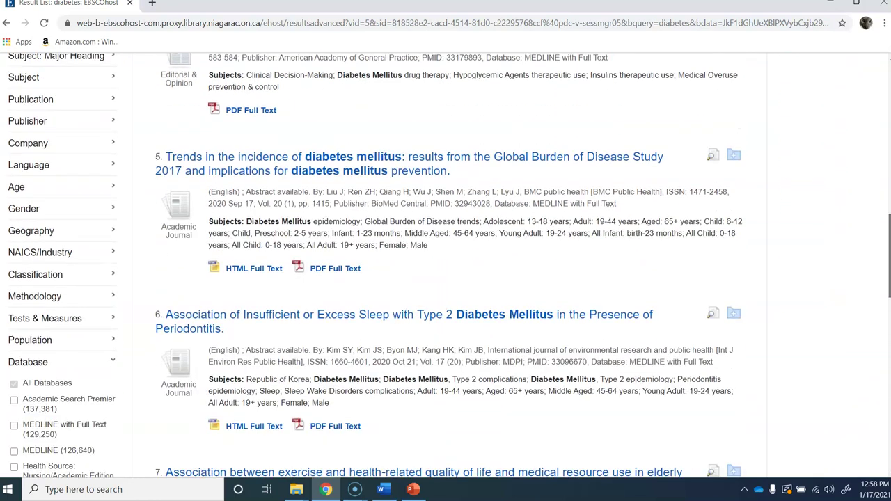
{"action": "scroll", "coordinate": [874, 371], "scroll_direction": "down", "scroll_amount": 10}
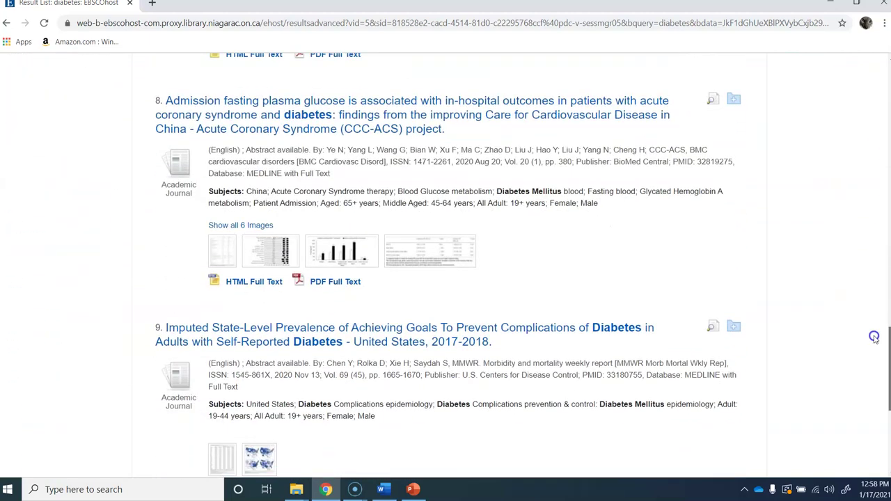
{"action": "scroll", "coordinate": [874, 372], "scroll_direction": "down", "scroll_amount": 3}
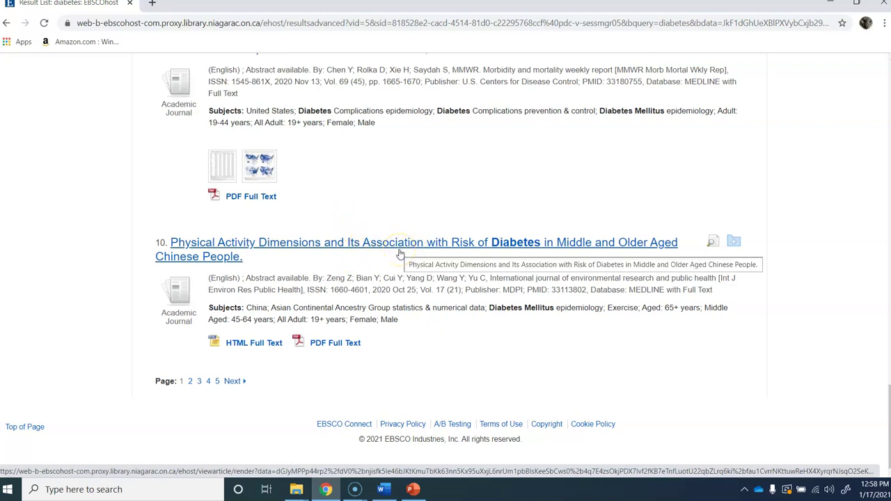
Step: Open result 10's PDF full text and show its citation formats
{"action": "left_click", "coordinate": [341, 348]}
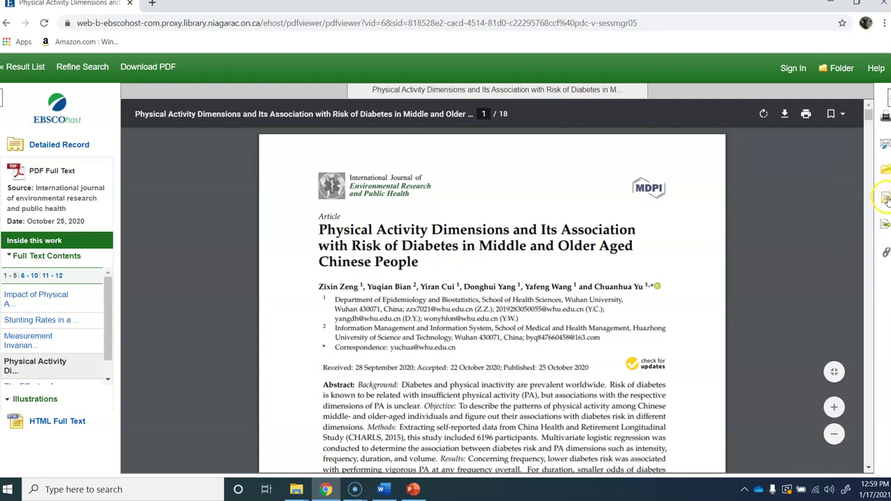
{"action": "left_click", "coordinate": [887, 199]}
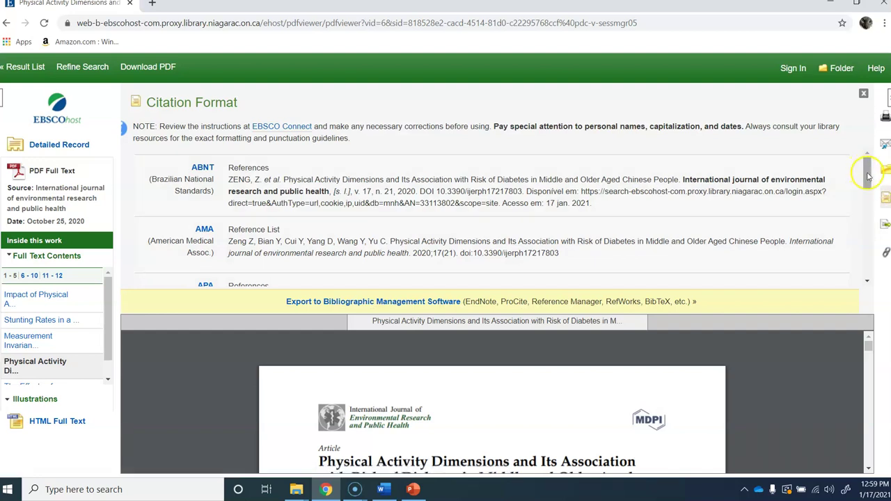
Step: Select the article's full APA citation and switch back to the Word document
{"action": "left_click_drag", "start_coordinate": [868, 175], "coordinate": [872, 197]}
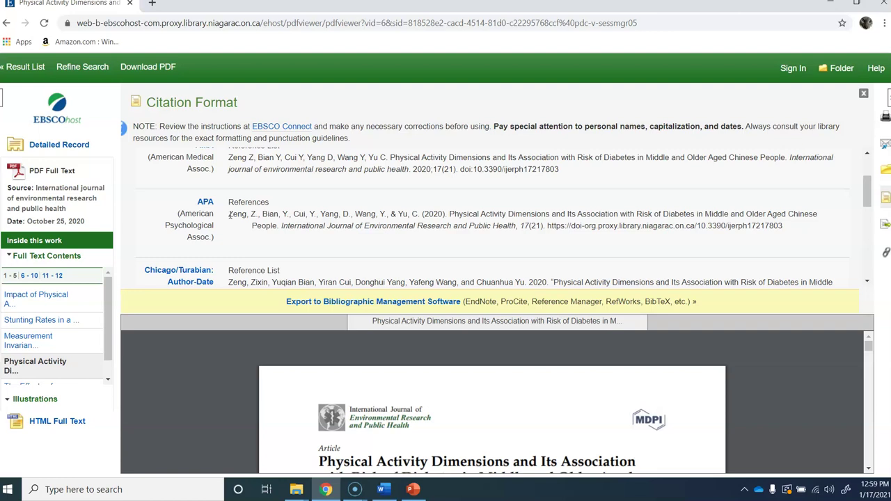
{"action": "left_click", "coordinate": [500, 127]}
{"action": "left_click_drag", "start_coordinate": [500, 127], "coordinate": [743, 127]}
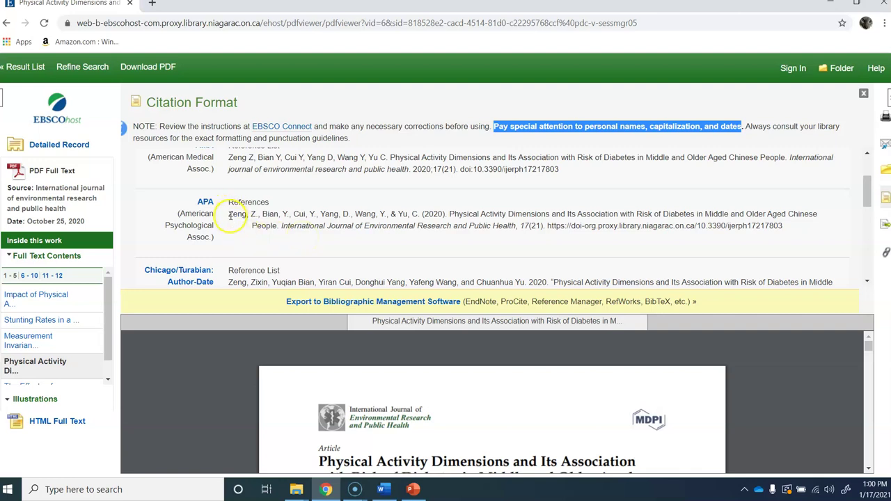
{"action": "left_click", "coordinate": [230, 216]}
{"action": "left_click_drag", "start_coordinate": [230, 216], "coordinate": [797, 230]}
{"action": "key", "text": "ctrl+c"}
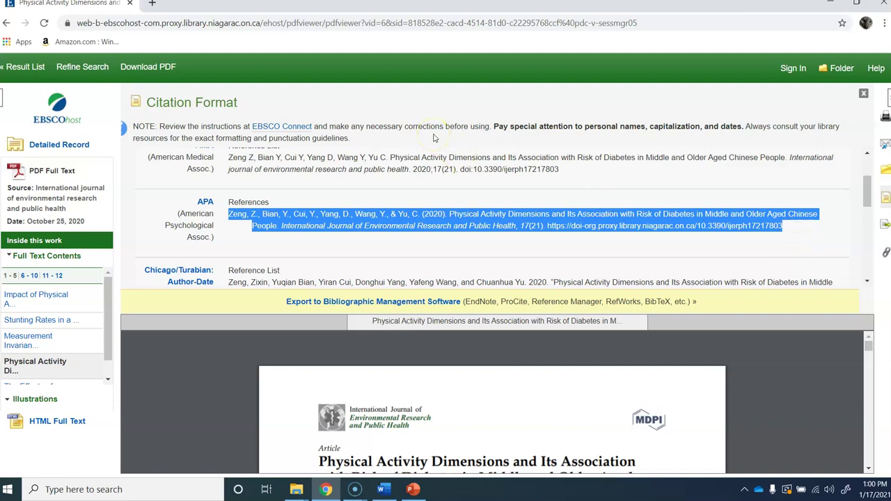
{"action": "left_click", "coordinate": [383, 491]}
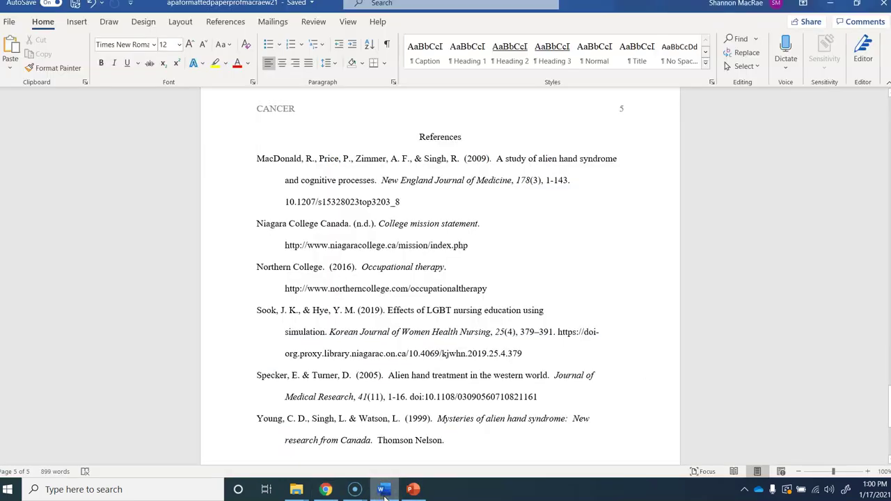
Step: Add a blank line under References and paste the citation as Unformatted Text
{"action": "key", "text": "Return"}
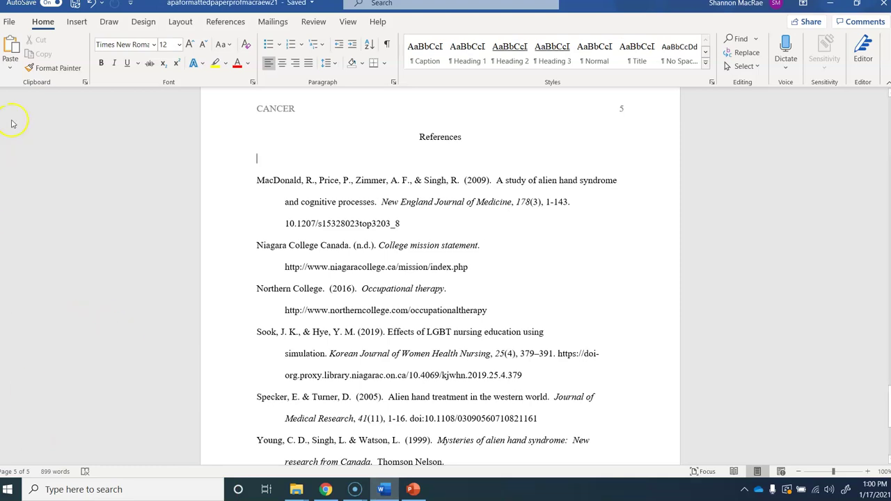
{"action": "left_click", "coordinate": [10, 67]}
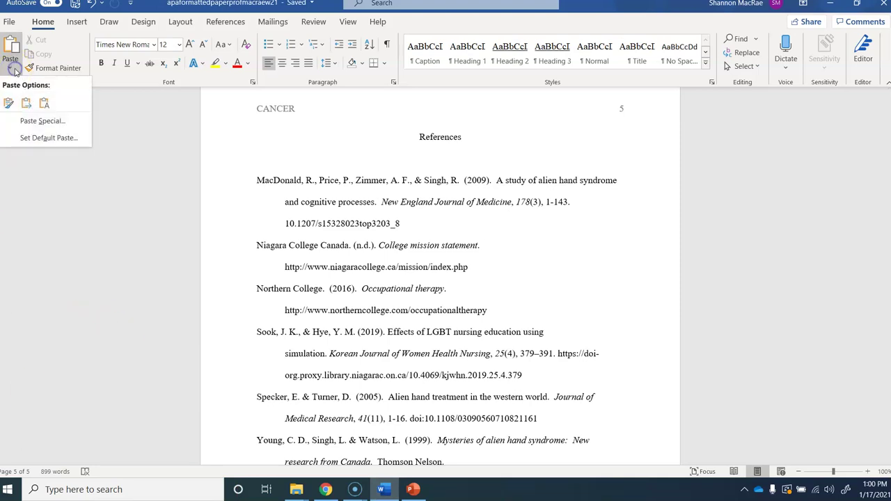
{"action": "left_click", "coordinate": [39, 121]}
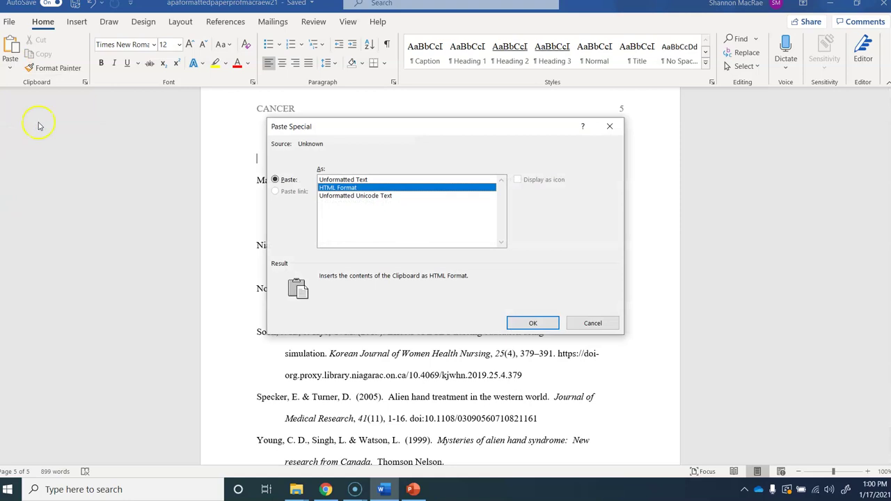
{"action": "double_click", "coordinate": [345, 179]}
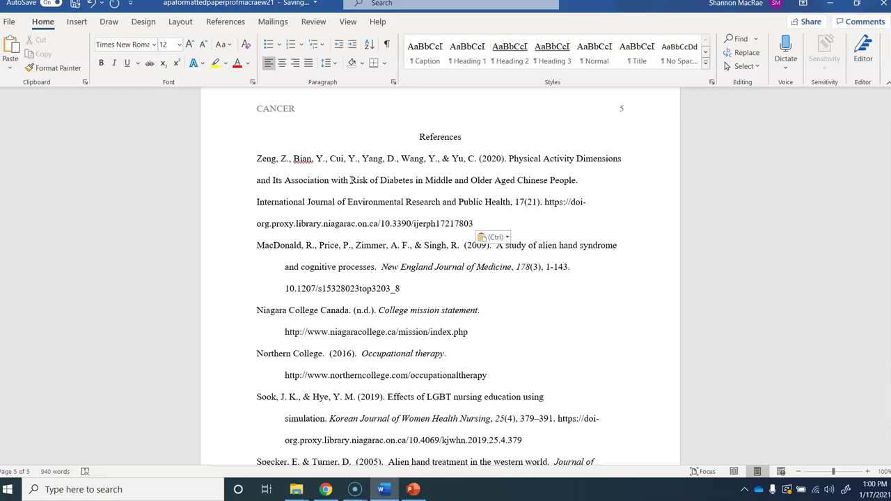
{"action": "left_click", "coordinate": [254, 158]}
{"action": "left_click_drag", "start_coordinate": [310, 170], "coordinate": [477, 194]}
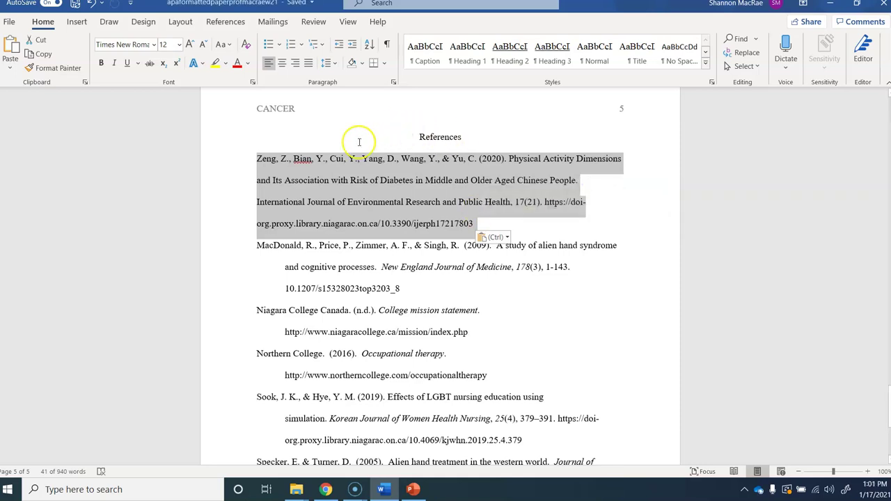
{"action": "left_click", "coordinate": [326, 165]}
{"action": "left_click_drag", "start_coordinate": [257, 158], "coordinate": [505, 159]}
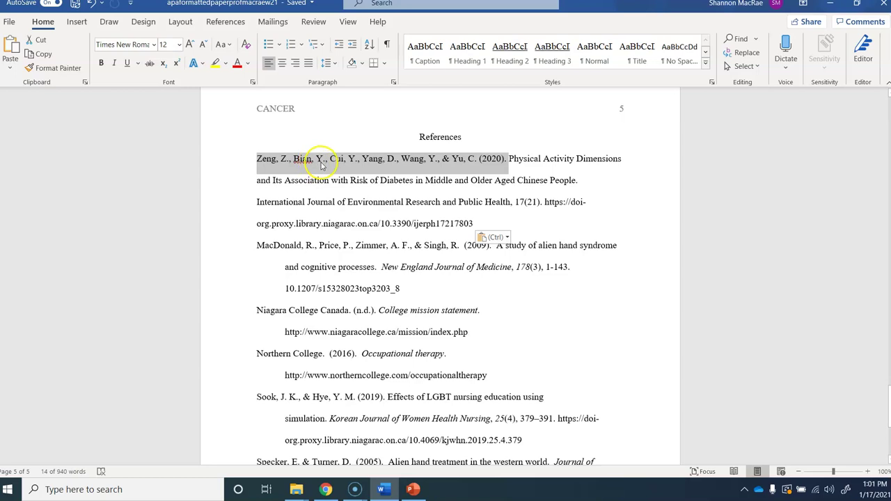
{"action": "left_click", "coordinate": [445, 158]}
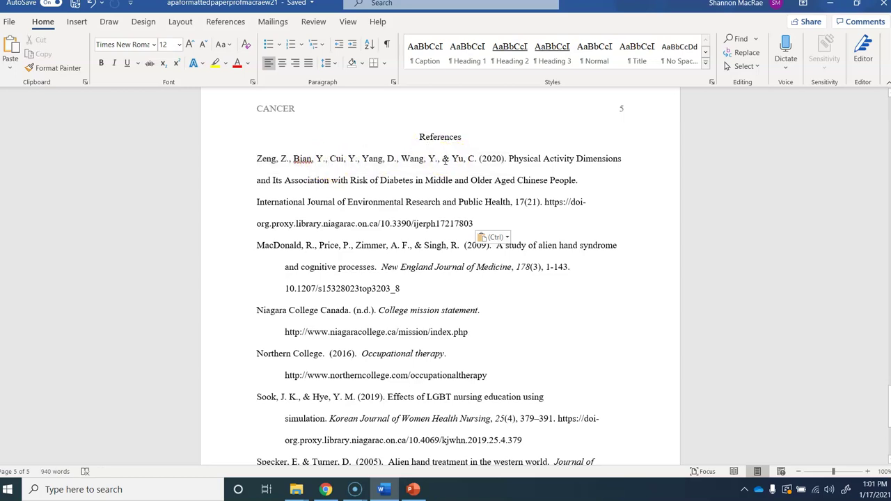
{"action": "double_click", "coordinate": [447, 161]}
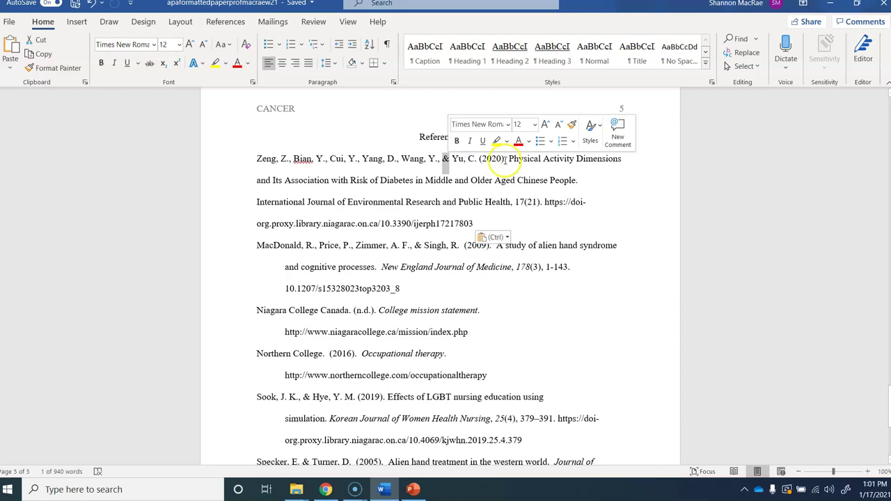
{"action": "left_click", "coordinate": [499, 160]}
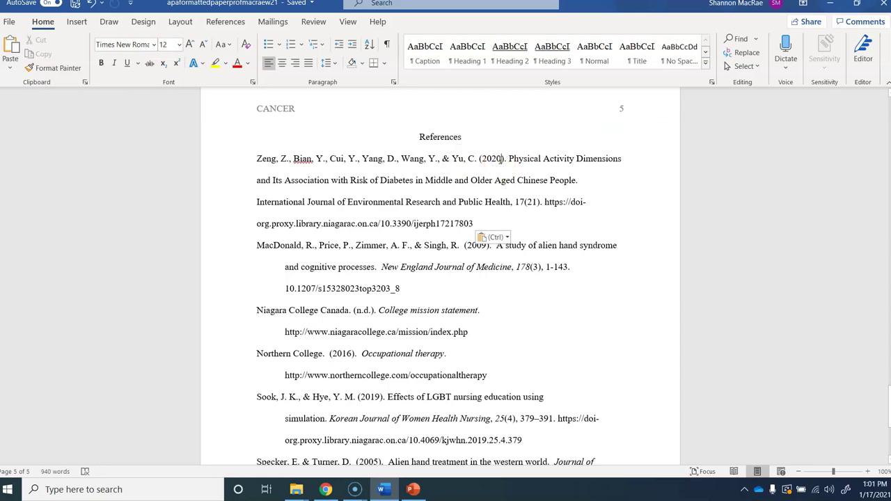
{"action": "left_click_drag", "start_coordinate": [509, 159], "coordinate": [592, 184]}
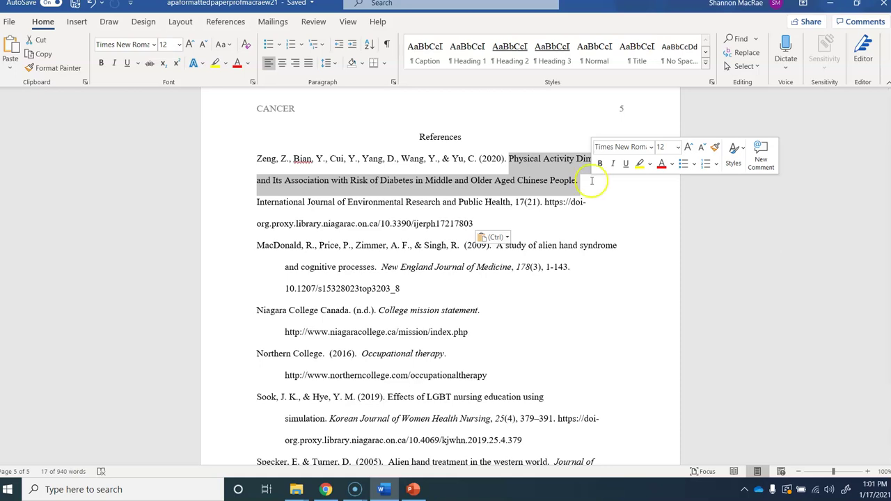
Step: Lowercase Activity, Dimensions, Its, Association and Risk in the Zeng title
{"action": "left_click", "coordinate": [551, 161]}
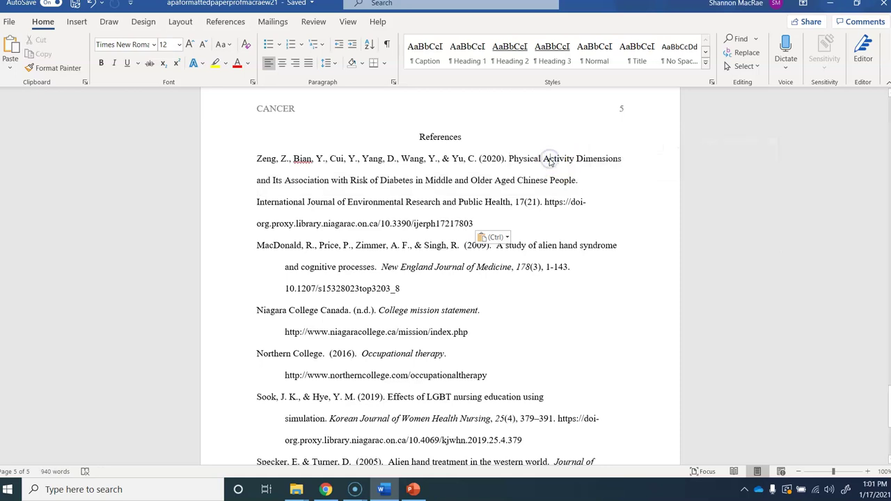
{"action": "key", "text": "BackSpace"}
{"action": "type", "text": "a"}
{"action": "left_click", "coordinate": [580, 159]}
{"action": "key", "text": "BackSpace"}
{"action": "type", "text": "d"}
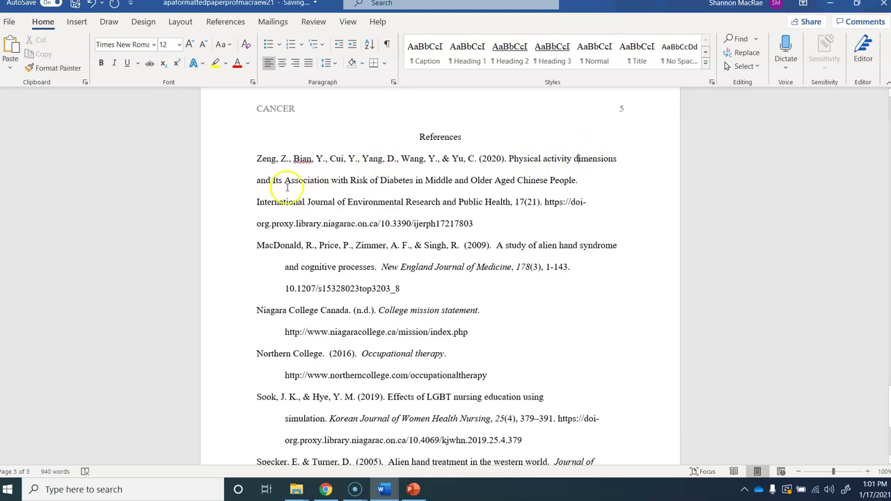
{"action": "left_click", "coordinate": [276, 180]}
{"action": "key", "text": "BackSpace"}
{"action": "type", "text": "i"}
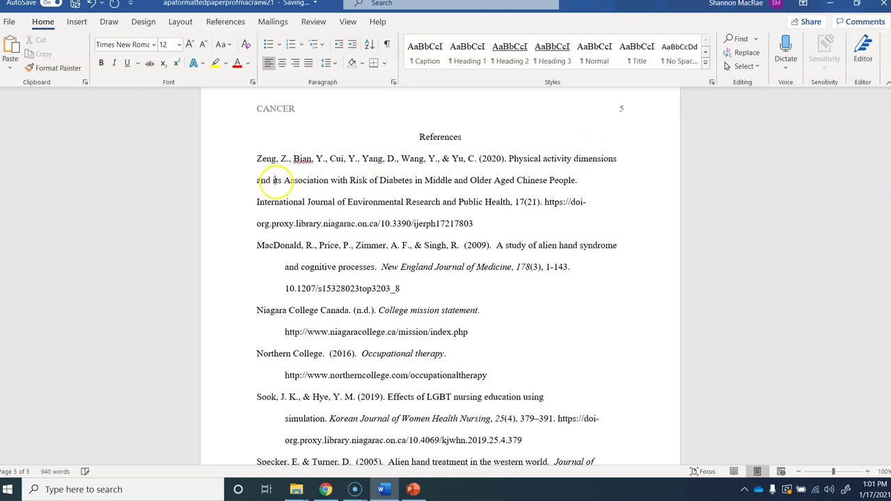
{"action": "left_click", "coordinate": [289, 181]}
{"action": "key", "text": "BackSpace"}
{"action": "type", "text": "a"}
{"action": "left_click", "coordinate": [352, 181]}
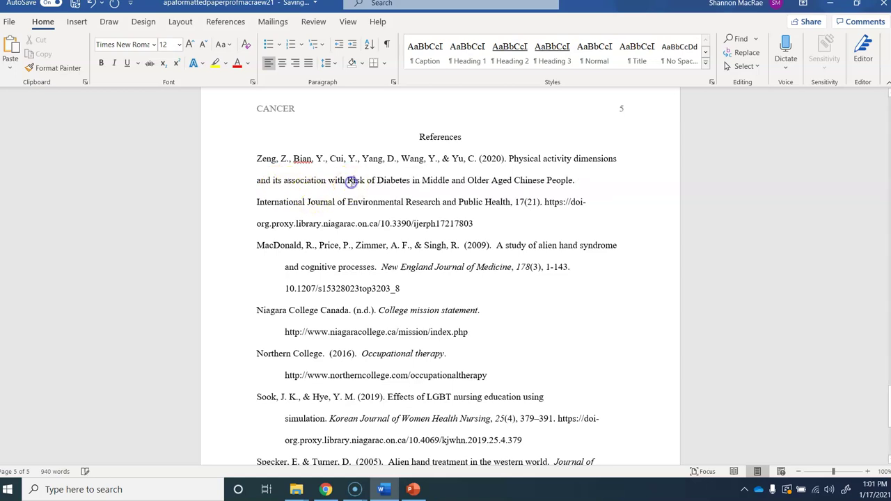
{"action": "key", "text": "BackSpace"}
{"action": "type", "text": "r"}
Step: Lowercase Diabetes, Middle, Older, Aged and People in the Zeng title
{"action": "left_click", "coordinate": [379, 181]}
{"action": "key", "text": "BackSpace"}
{"action": "type", "text": "d"}
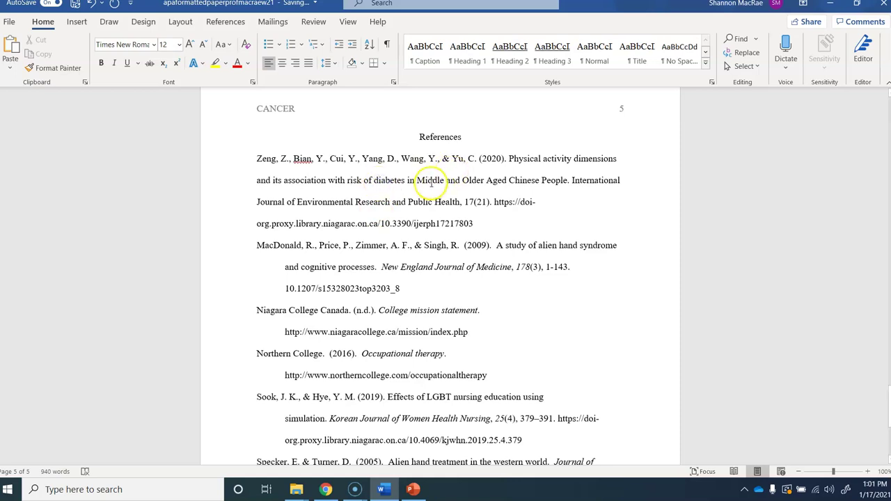
{"action": "left_click", "coordinate": [425, 181]}
{"action": "key", "text": "BackSpace"}
{"action": "type", "text": "m"}
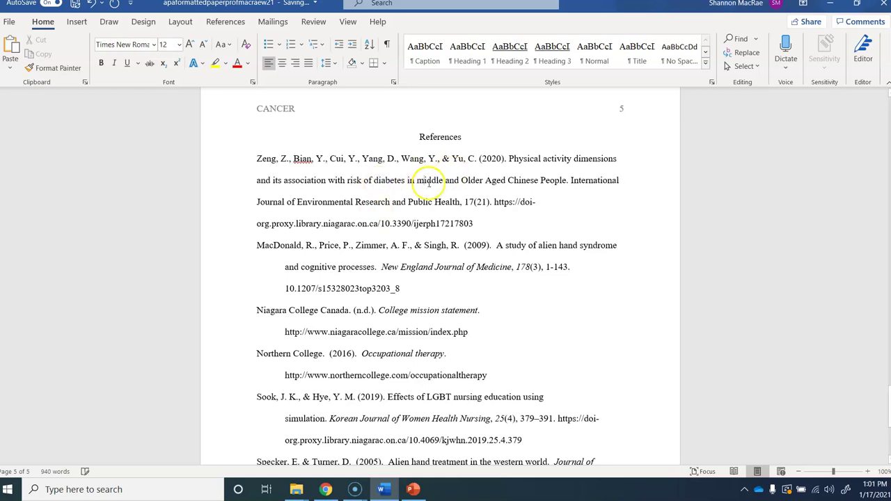
{"action": "left_click", "coordinate": [468, 181]}
{"action": "key", "text": "BackSpace"}
{"action": "type", "text": "o"}
{"action": "left_click", "coordinate": [490, 181]}
{"action": "type", "text": "aa"}
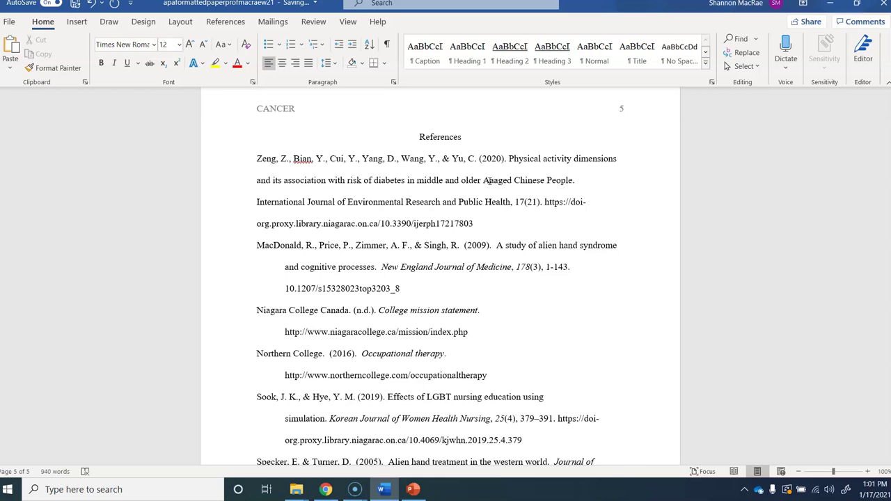
{"action": "key", "text": "BackSpace"}
{"action": "key", "text": "BackSpace"}
{"action": "type", "text": "ational"}
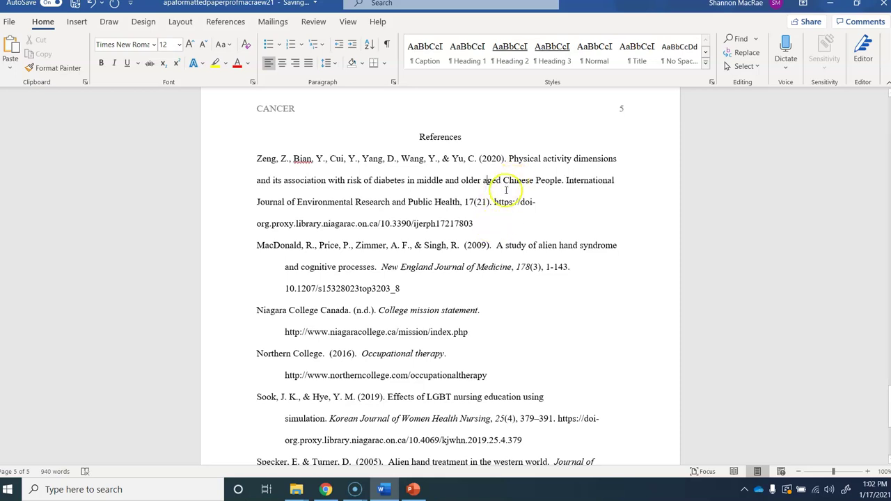
{"action": "left_click", "coordinate": [542, 179]}
{"action": "key", "text": "BackSpace"}
{"action": "type", "text": "p"}
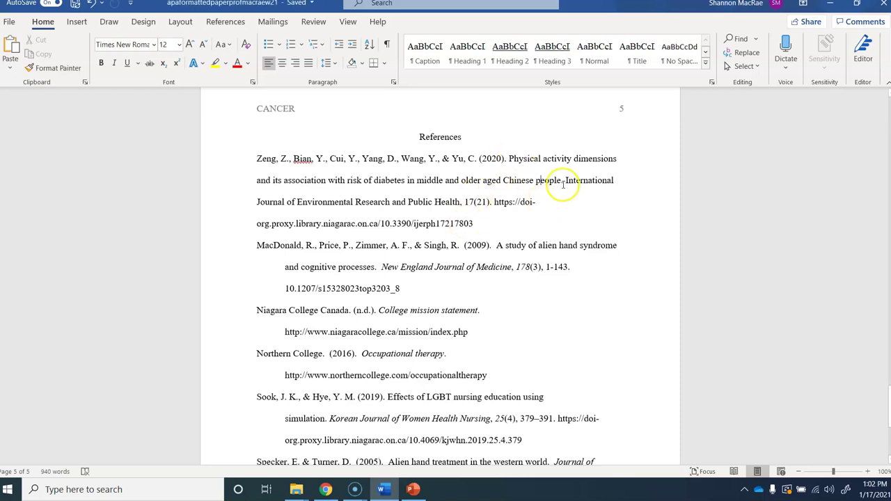
Step: Italicize the Zeng reference's journal title and volume 17, then return to the browser
{"action": "mouse_move", "coordinate": [564, 181]}
{"action": "left_mouse_down"}
{"action": "mouse_move", "coordinate": [575, 192]}
{"action": "mouse_move", "coordinate": [546, 205]}
{"action": "mouse_move", "coordinate": [457, 202]}
{"action": "left_mouse_up"}
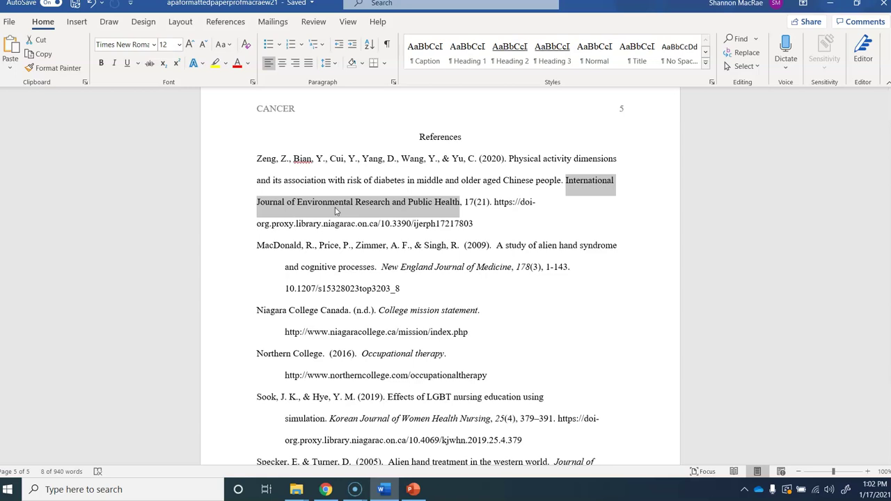
{"action": "left_click", "coordinate": [116, 65]}
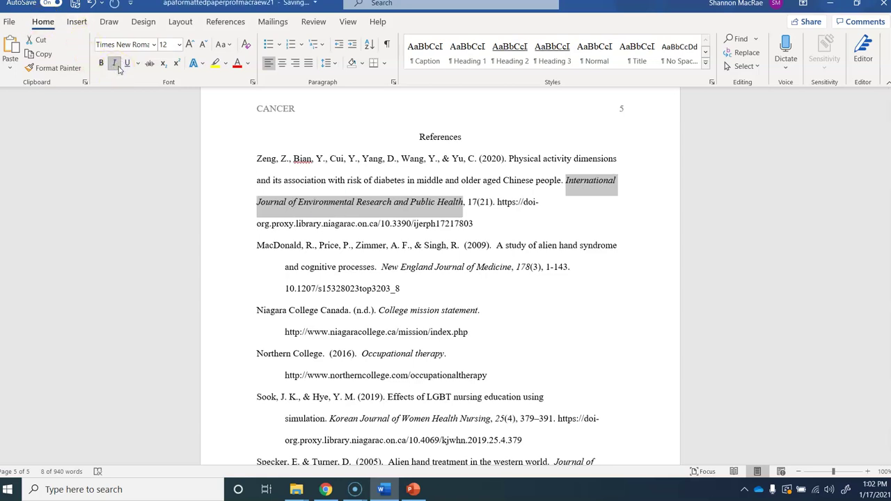
{"action": "left_click", "coordinate": [472, 204]}
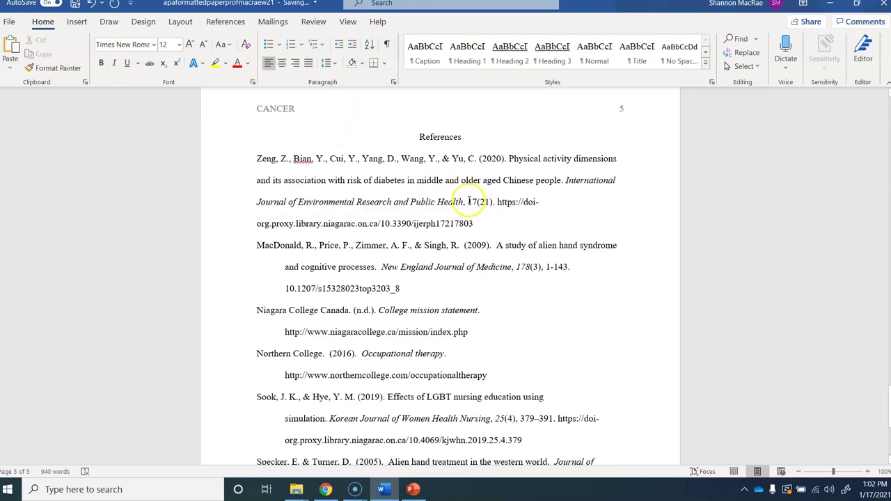
{"action": "left_click_drag", "start_coordinate": [468, 203], "coordinate": [477, 204]}
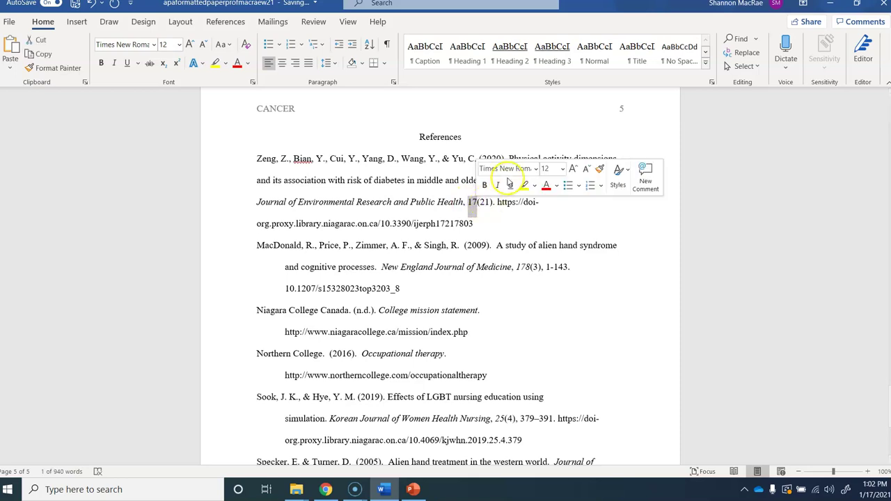
{"action": "left_click", "coordinate": [500, 186]}
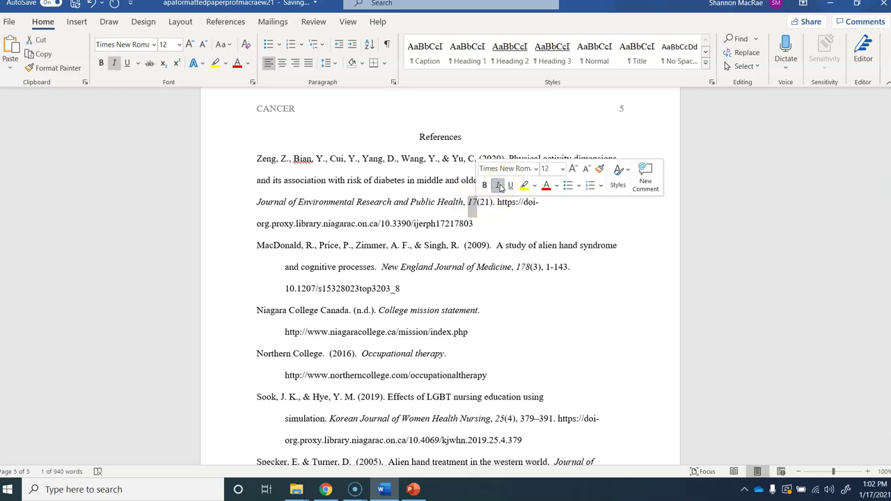
{"action": "left_click", "coordinate": [496, 202]}
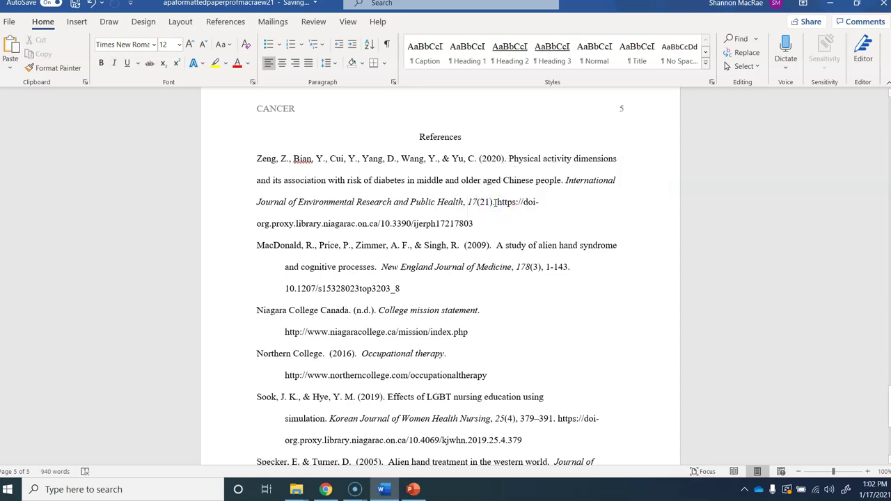
{"action": "left_click", "coordinate": [320, 491]}
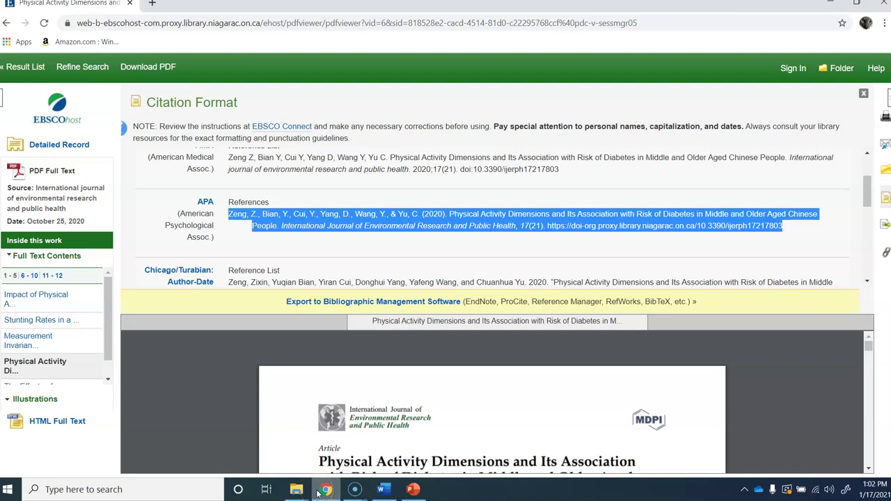
Step: Scroll through the citation formats and the article PDF, then minimize the browser
{"action": "left_click_drag", "start_coordinate": [867, 187], "coordinate": [866, 203]}
{"action": "mouse_move", "coordinate": [870, 342]}
{"action": "left_mouse_down"}
{"action": "mouse_move", "coordinate": [874, 359]}
{"action": "mouse_move", "coordinate": [869, 340]}
{"action": "left_mouse_up"}
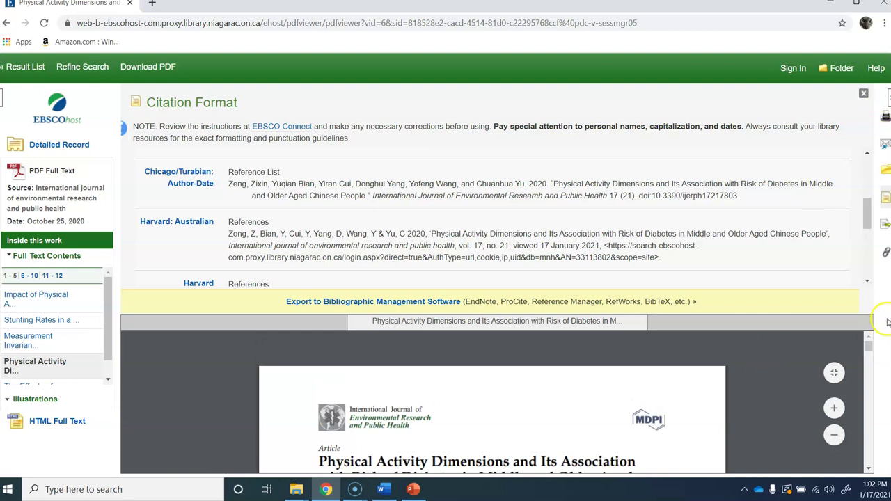
{"action": "left_click", "coordinate": [870, 469]}
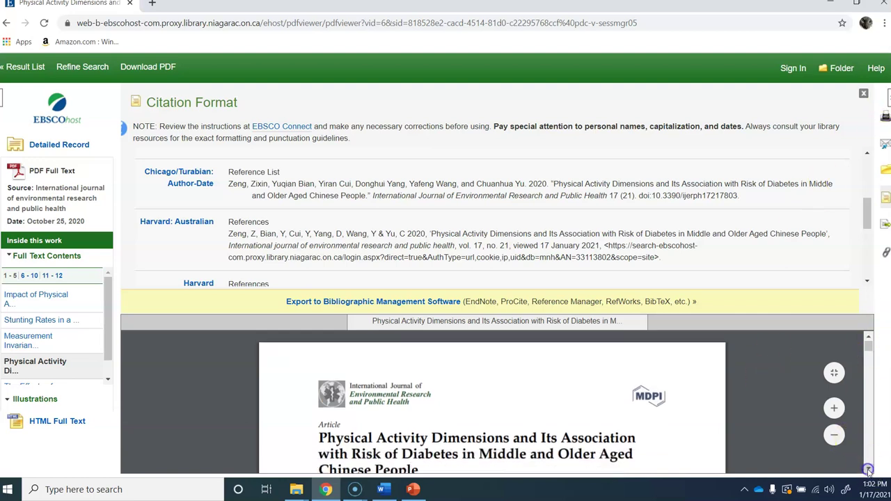
{"action": "left_click_drag", "start_coordinate": [870, 469], "coordinate": [867, 471]}
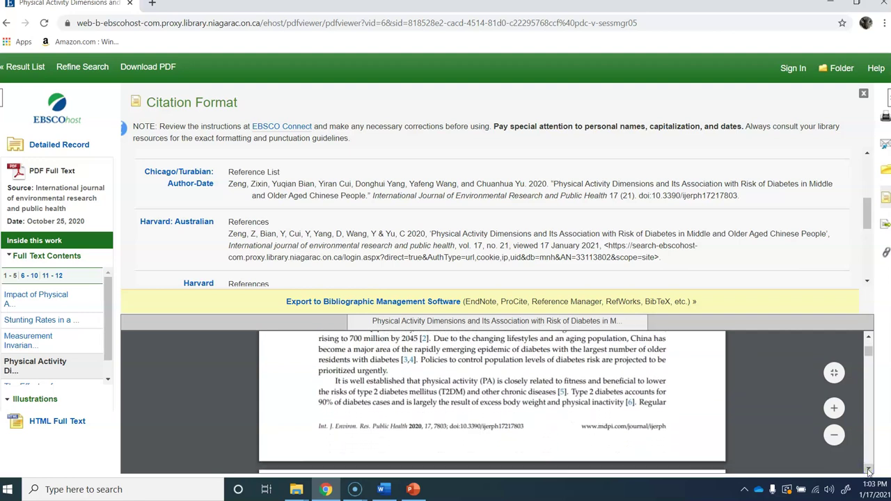
{"action": "left_click_drag", "start_coordinate": [868, 472], "coordinate": [869, 472]}
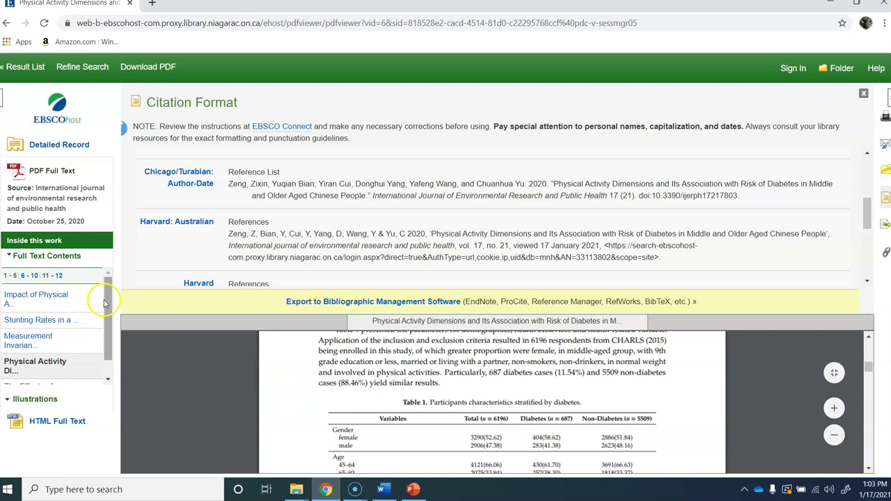
{"action": "mouse_move", "coordinate": [106, 307]}
{"action": "left_mouse_down"}
{"action": "mouse_move", "coordinate": [108, 333]}
{"action": "mouse_move", "coordinate": [107, 321]}
{"action": "left_mouse_up"}
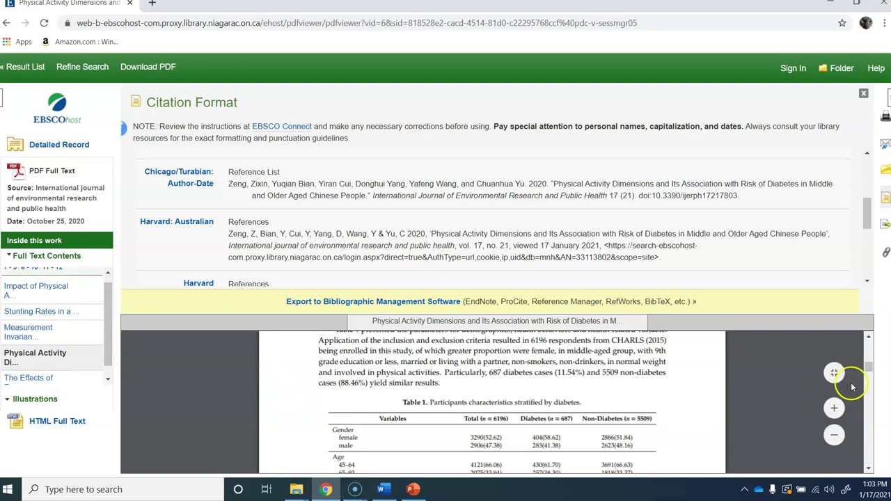
{"action": "left_click_drag", "start_coordinate": [868, 369], "coordinate": [883, 260]}
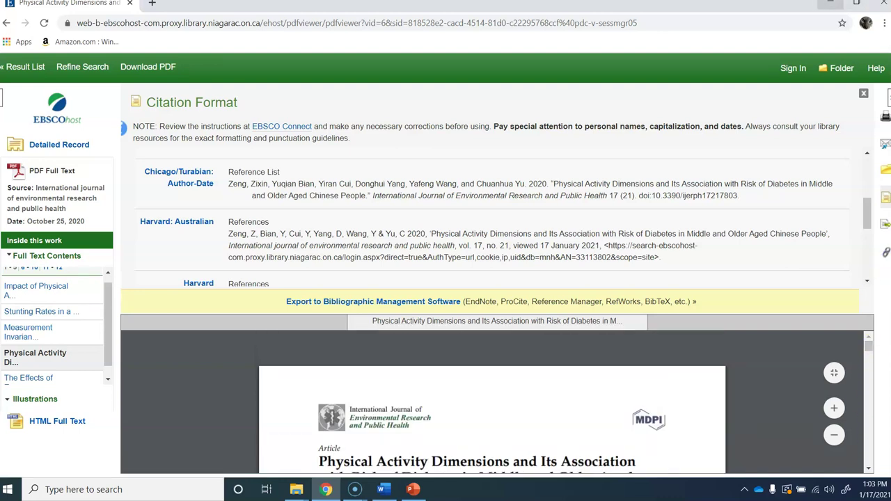
{"action": "left_click", "coordinate": [830, 3]}
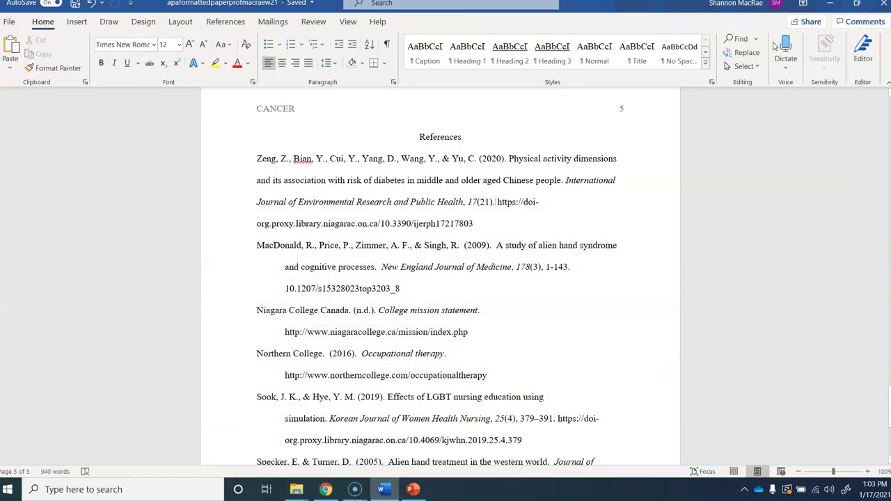
Step: Save the paper and rejoin the Zeng reference's journal line into one paragraph
{"action": "left_click_drag", "start_coordinate": [497, 202], "coordinate": [531, 230]}
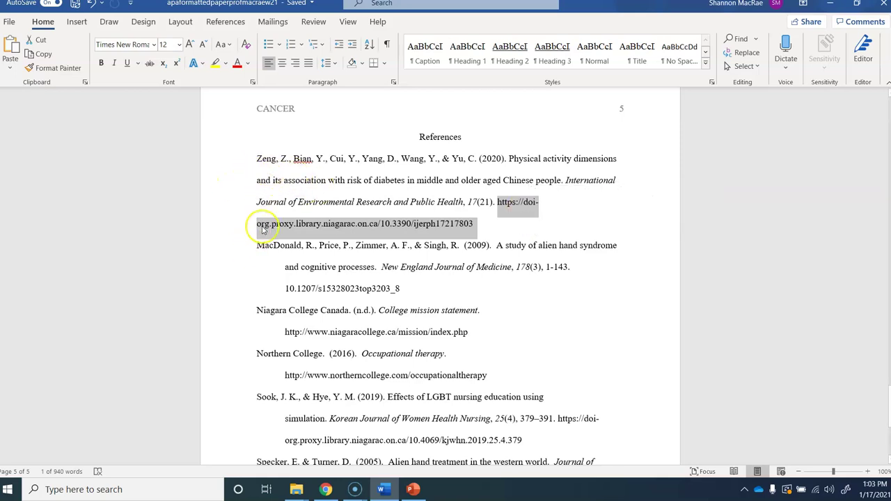
{"action": "left_click", "coordinate": [255, 181]}
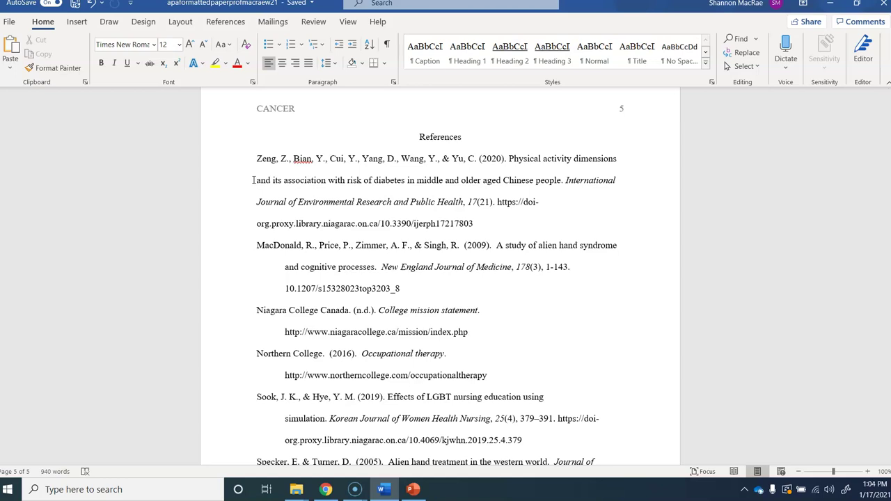
{"action": "key", "text": "ctrl+s"}
{"action": "key", "text": "ctrl+z"}
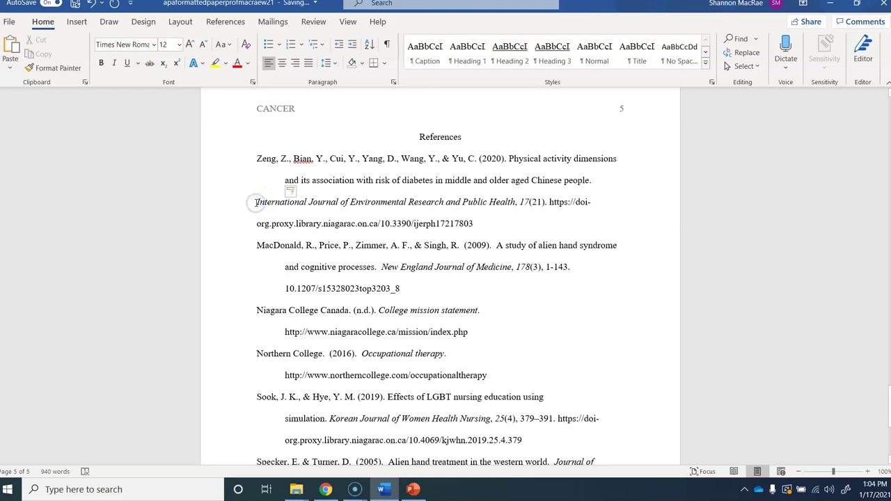
{"action": "key", "text": "BackSpace"}
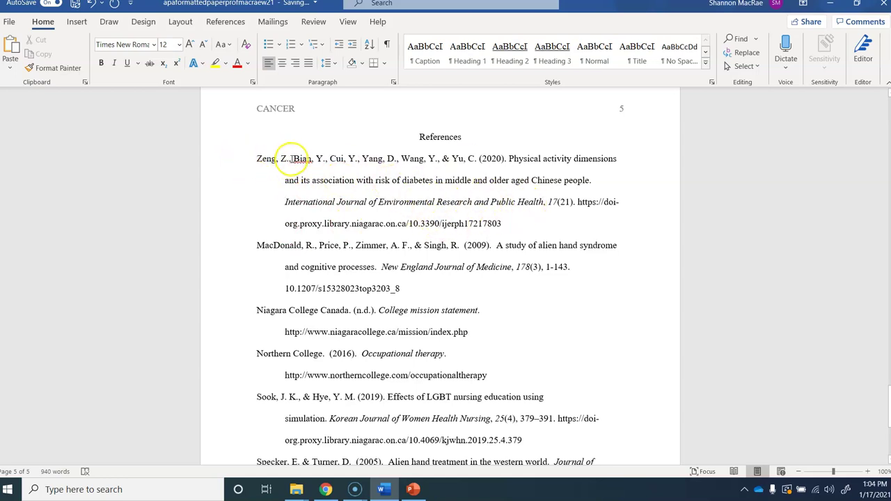
Step: Click into the Zeng title line, then bring the EBSCOhost page back up
{"action": "left_click", "coordinate": [262, 159]}
{"action": "left_click", "coordinate": [255, 158]}
{"action": "mouse_move", "coordinate": [887, 392]}
{"action": "left_mouse_down"}
{"action": "mouse_move", "coordinate": [886, 401]}
{"action": "mouse_move", "coordinate": [886, 391]}
{"action": "left_mouse_up"}
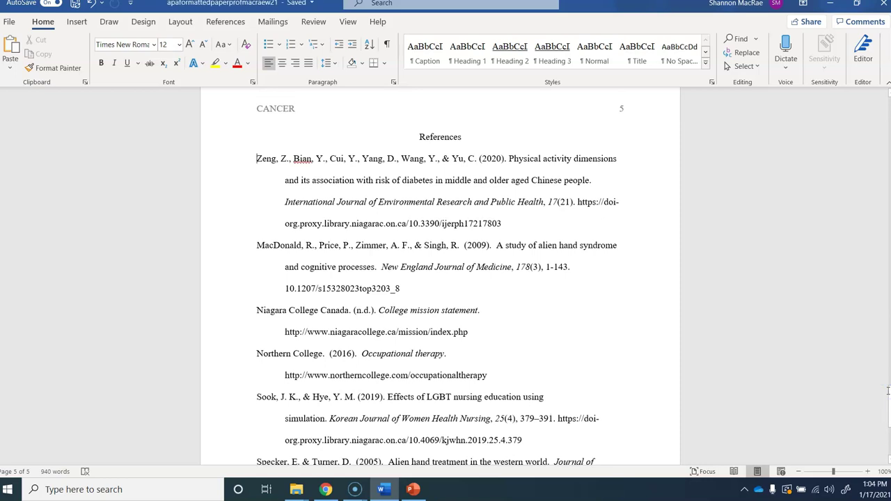
{"action": "left_click", "coordinate": [327, 490]}
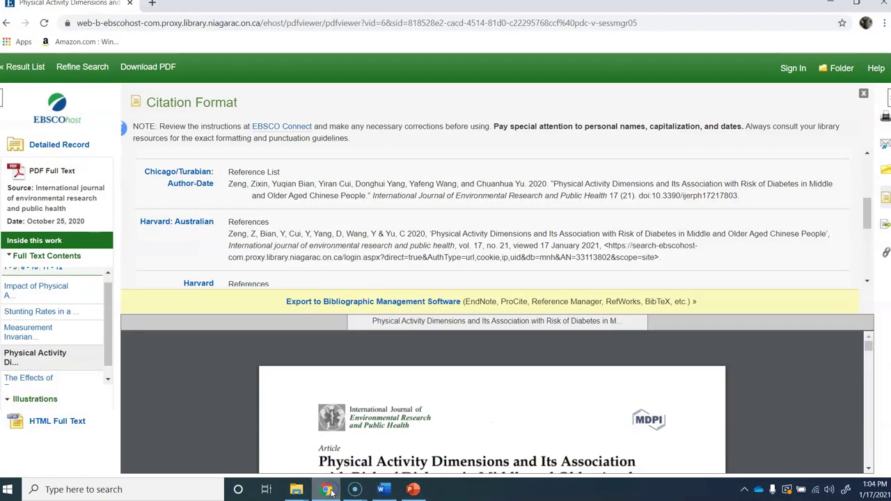
Step: Go back to the search results and replace the search term 'diabetes' with 'covid'
{"action": "left_click", "coordinate": [7, 23]}
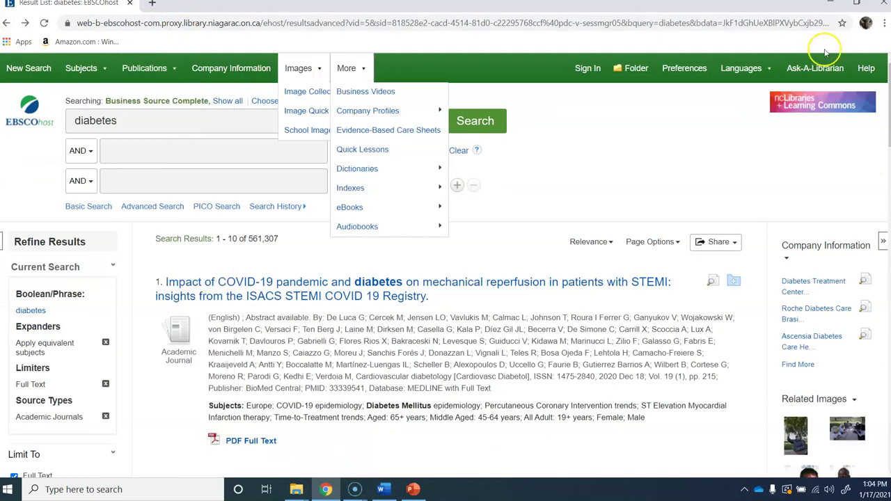
{"action": "left_click", "coordinate": [156, 125]}
{"action": "left_click_drag", "start_coordinate": [156, 124], "coordinate": [74, 121]}
{"action": "key", "text": "BackSpace"}
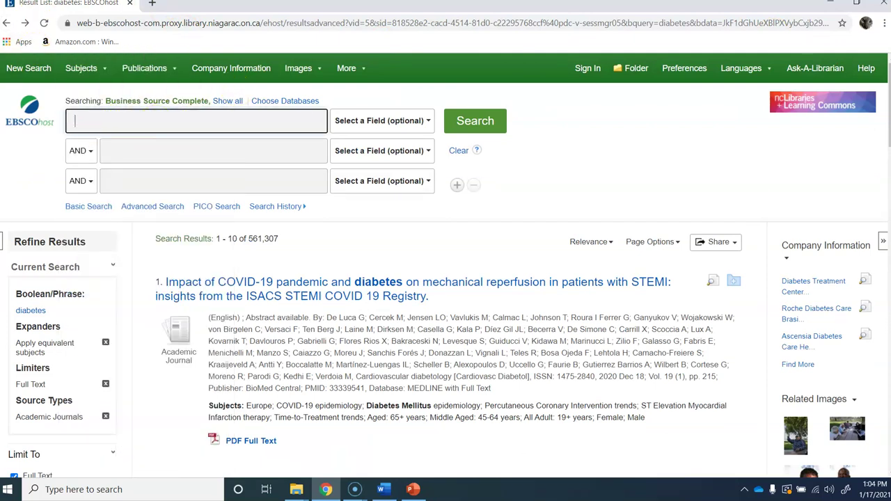
{"action": "type", "text": "covid"}
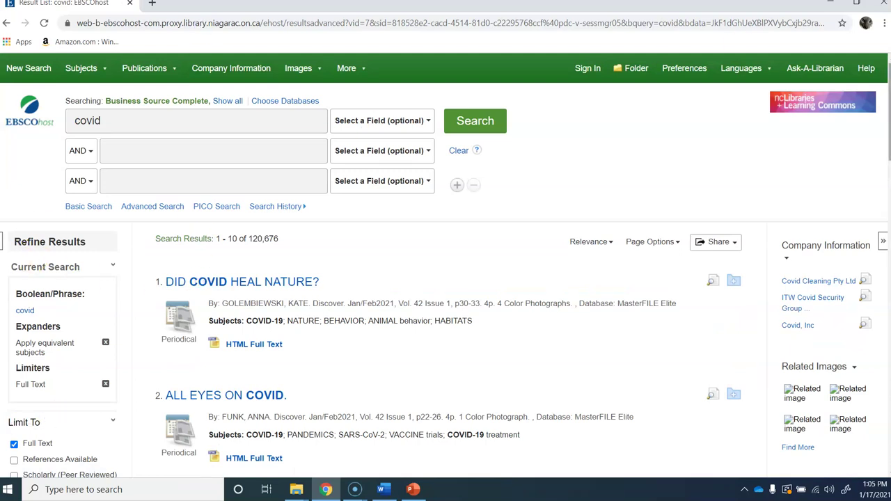
Step: Limit results to Academic Journals and open the COVID control strategy article's full-text PDF
{"action": "left_click_drag", "start_coordinate": [889, 111], "coordinate": [889, 203]}
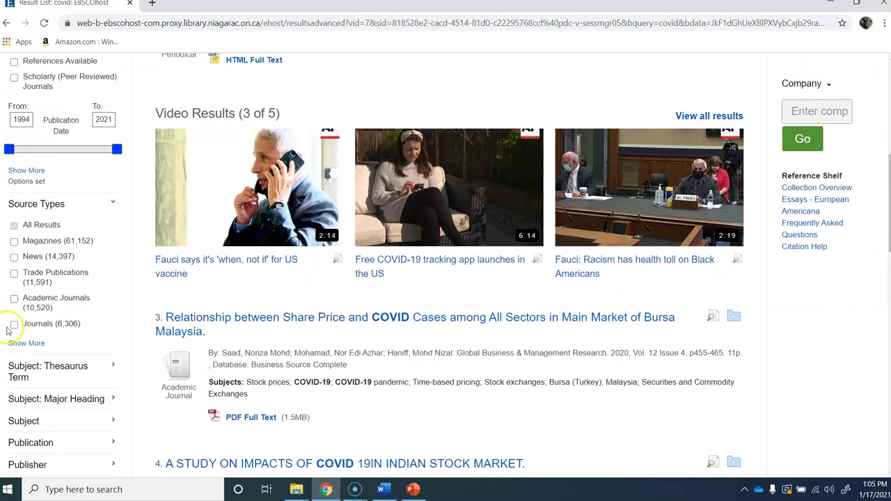
{"action": "left_click", "coordinate": [14, 305]}
{"action": "right_click", "coordinate": [14, 302]}
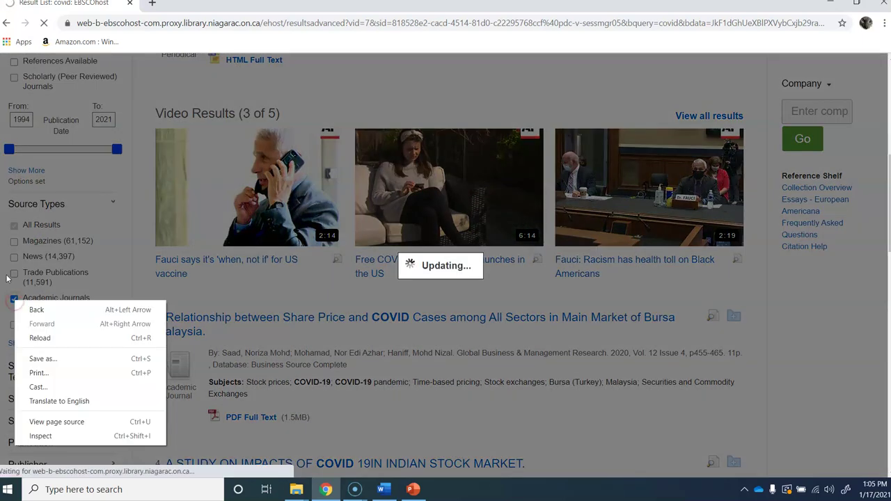
{"action": "left_click", "coordinate": [124, 261]}
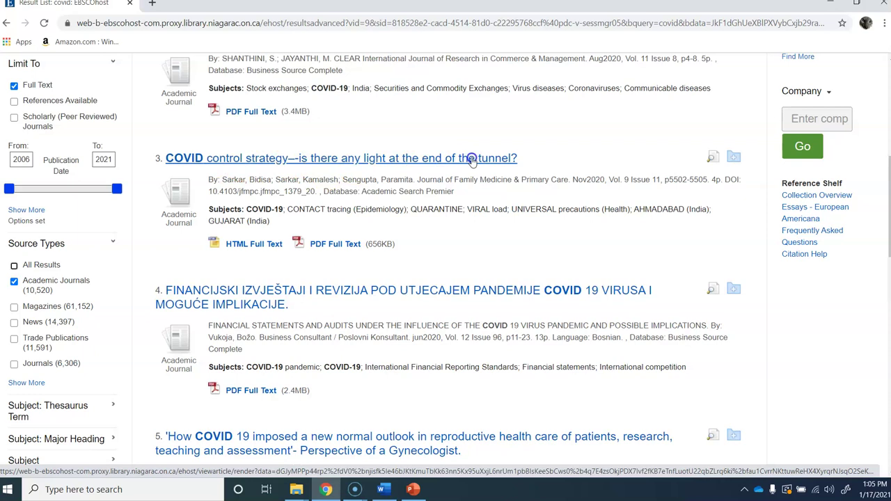
{"action": "left_click", "coordinate": [330, 245]}
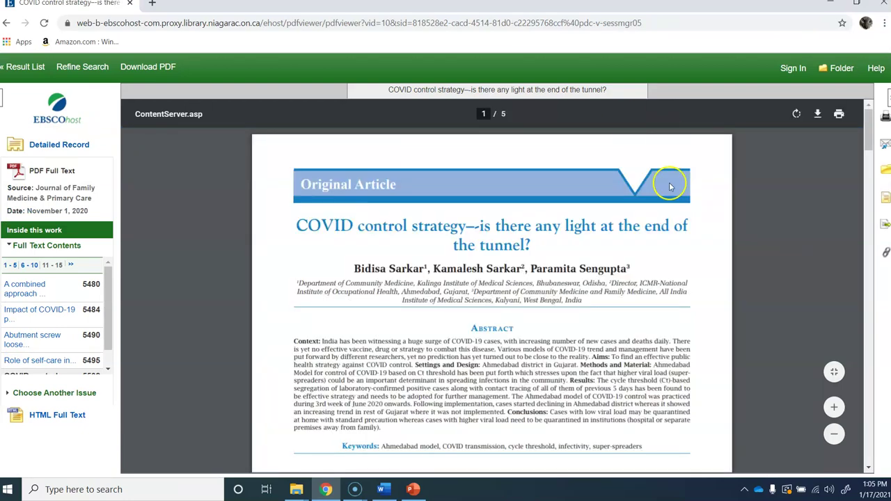
Step: Select the APA citation from the article's Cite formats and switch back to the Word document
{"action": "left_click", "coordinate": [886, 200]}
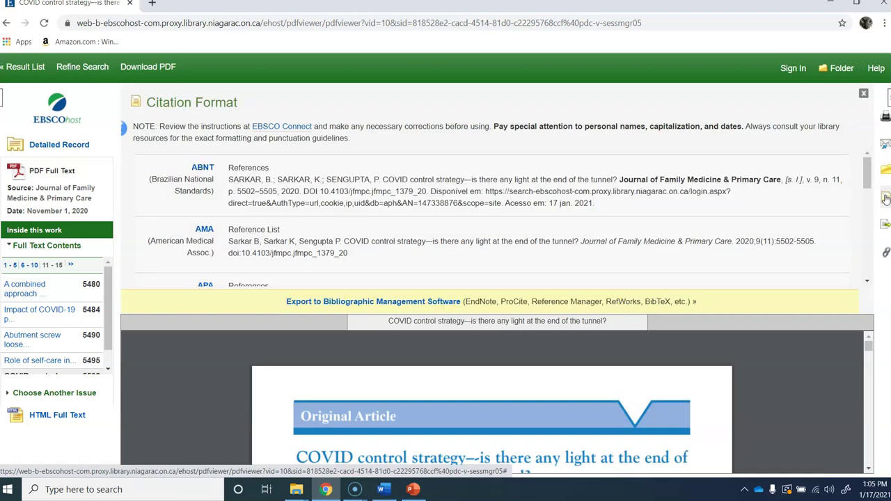
{"action": "left_click_drag", "start_coordinate": [867, 172], "coordinate": [867, 195]}
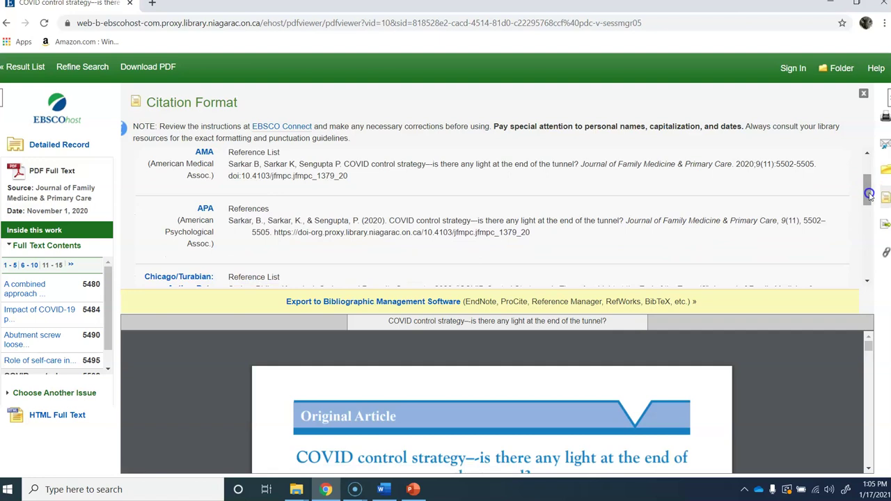
{"action": "left_click", "coordinate": [241, 226]}
{"action": "left_click_drag", "start_coordinate": [241, 226], "coordinate": [564, 243]}
{"action": "key", "text": "ctrl+c"}
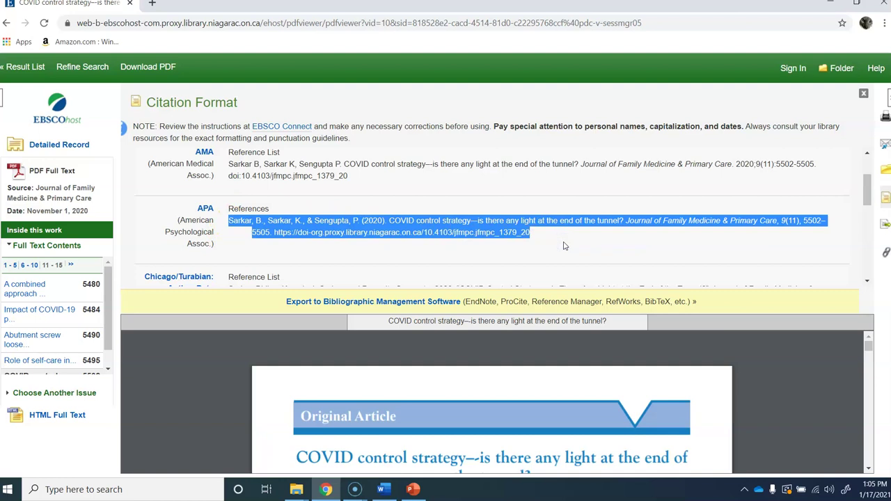
{"action": "left_click", "coordinate": [385, 491]}
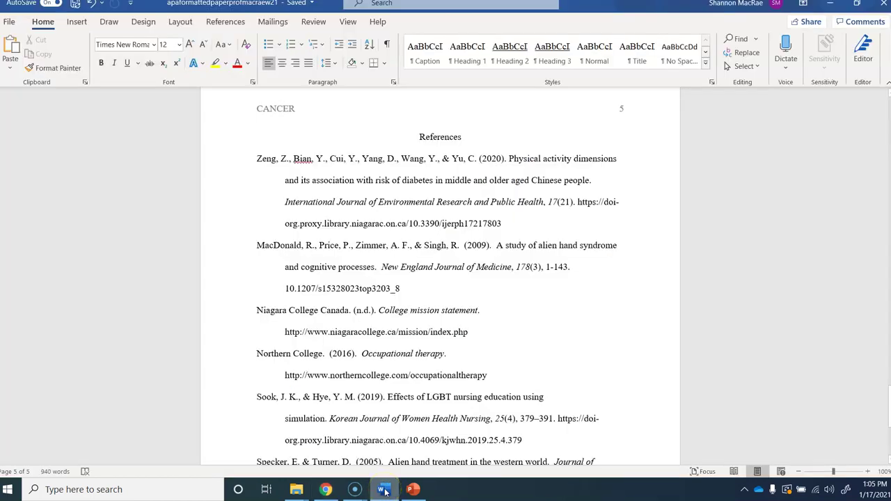
Step: Paste the Sarkar et al. (2020) citation as unformatted text on a new line above Zeng
{"action": "left_click", "coordinate": [242, 185]}
{"action": "key", "text": "Return"}
{"action": "key", "text": "Up"}
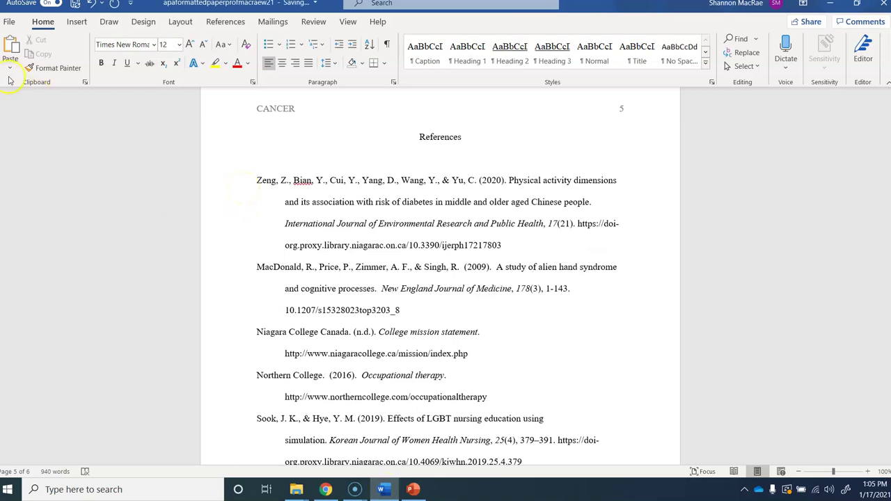
{"action": "left_click", "coordinate": [10, 68]}
{"action": "left_click", "coordinate": [33, 120]}
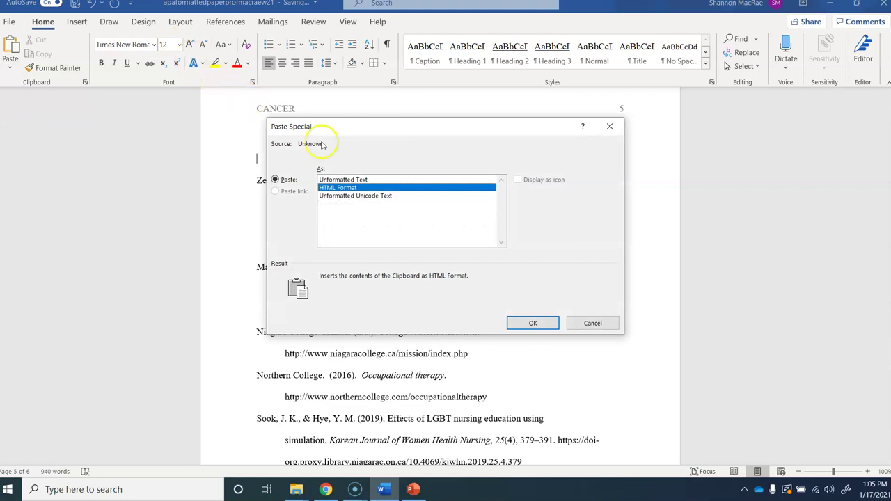
{"action": "double_click", "coordinate": [369, 180]}
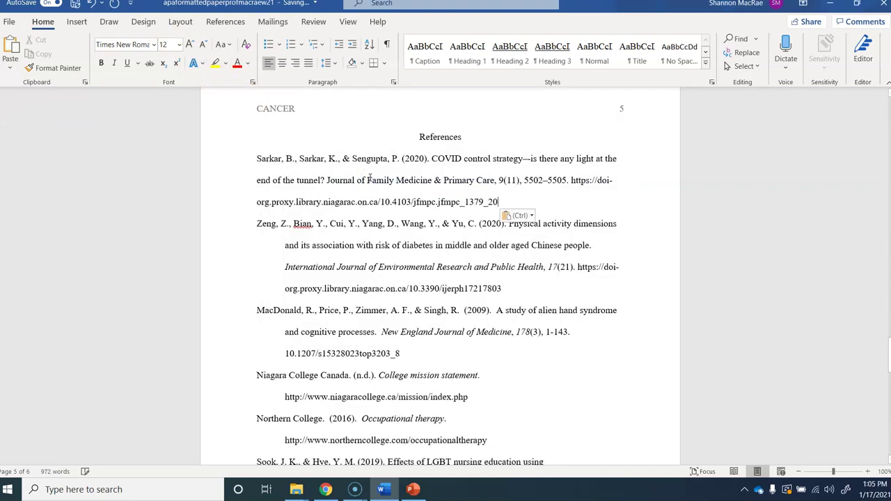
{"action": "left_click", "coordinate": [255, 157]}
{"action": "left_click", "coordinate": [453, 172]}
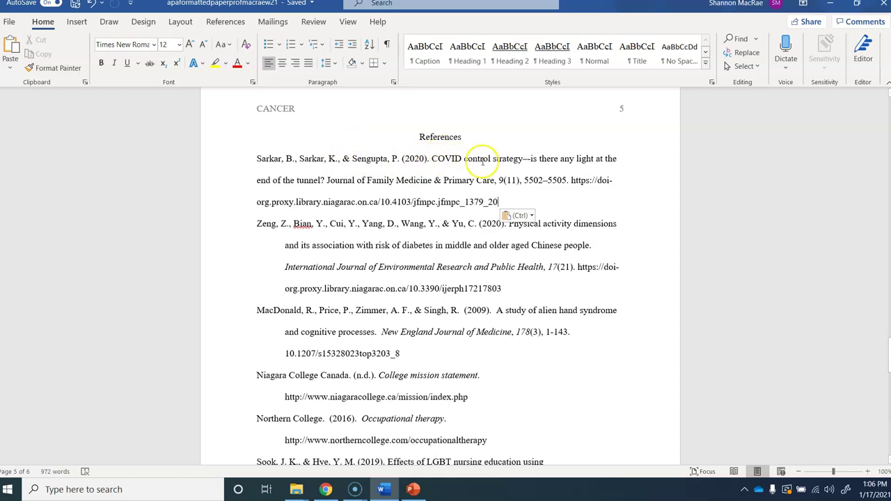
Step: Capitalize 'is' to 'Is' in the Sarkar article title
{"action": "left_click", "coordinate": [533, 159]}
{"action": "key", "text": "BackSpace"}
{"action": "type", "text": "I"}
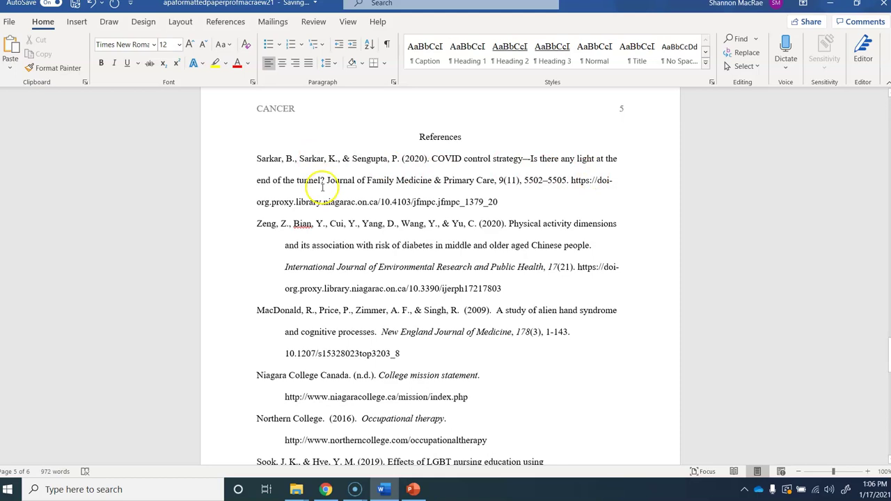
Step: Italicize the journal name Journal of Family Medicine & Primary Care and volume 9
{"action": "left_click_drag", "start_coordinate": [327, 180], "coordinate": [484, 187]}
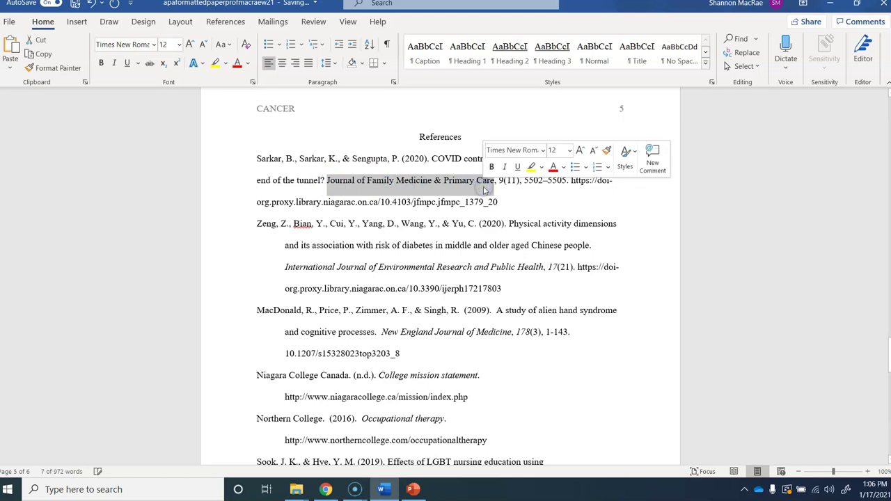
{"action": "left_click", "coordinate": [506, 167]}
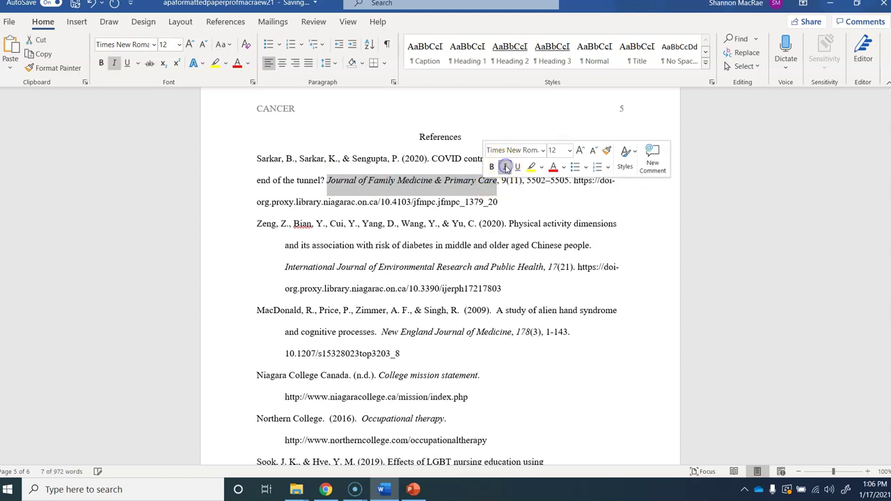
{"action": "left_click", "coordinate": [505, 180]}
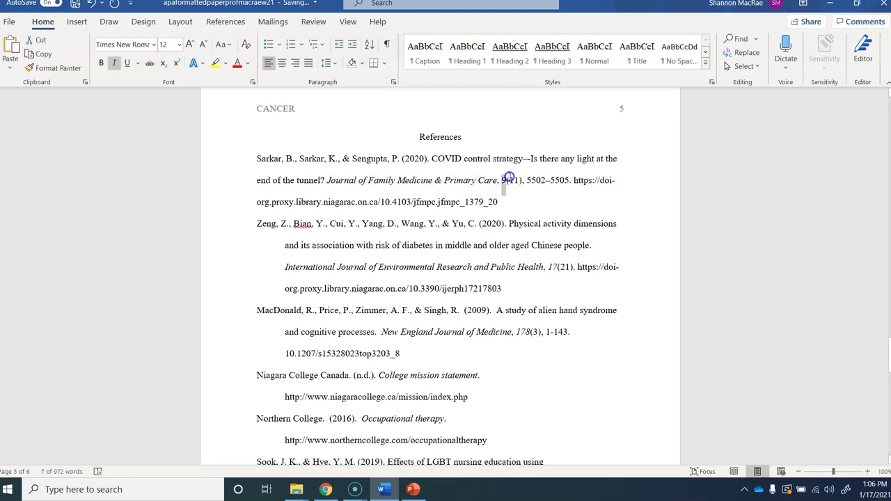
{"action": "left_click_drag", "start_coordinate": [508, 180], "coordinate": [501, 180]}
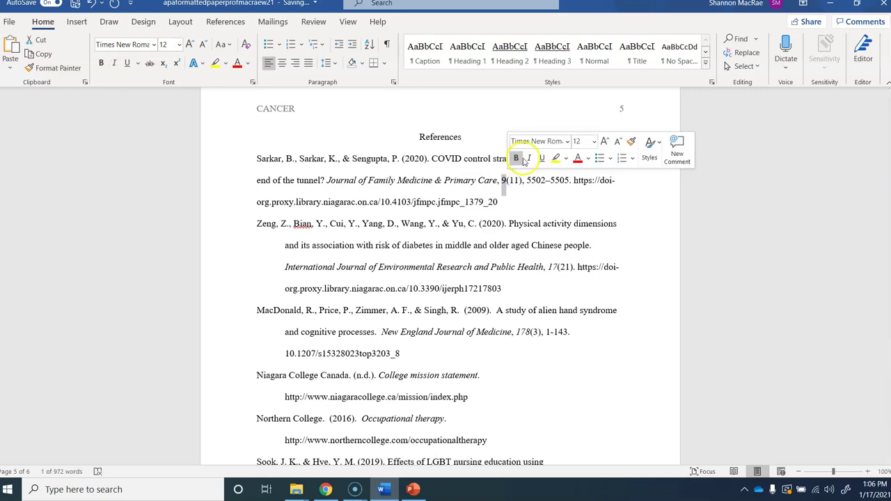
{"action": "left_click", "coordinate": [530, 159]}
{"action": "left_click", "coordinate": [515, 183]}
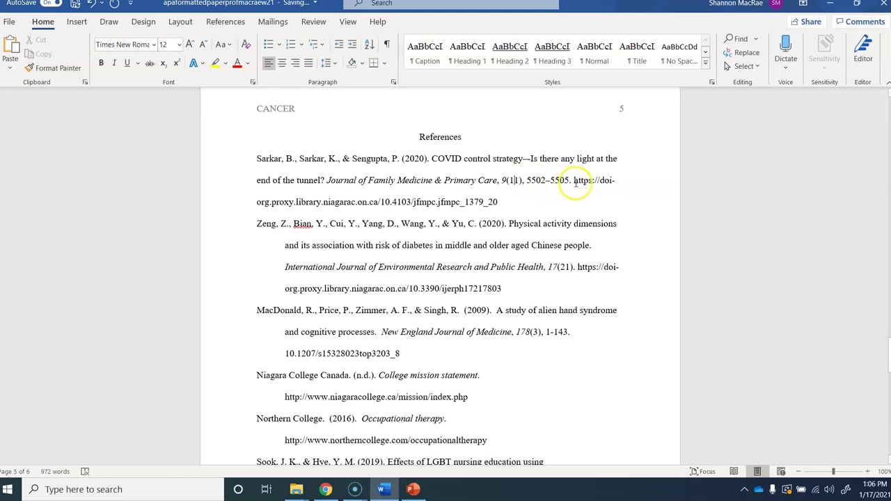
Step: Put the DOI link on its own line and indent it for the hanging indent
{"action": "left_click_drag", "start_coordinate": [571, 182], "coordinate": [577, 199]}
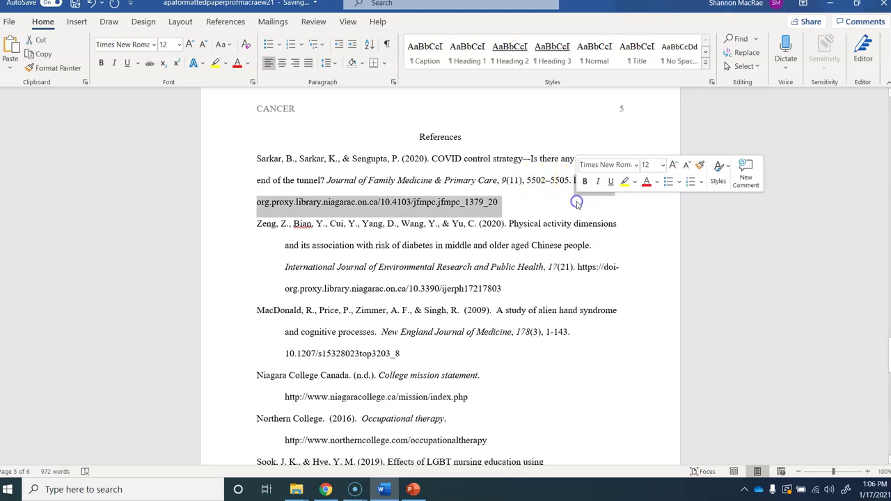
{"action": "left_click", "coordinate": [534, 202]}
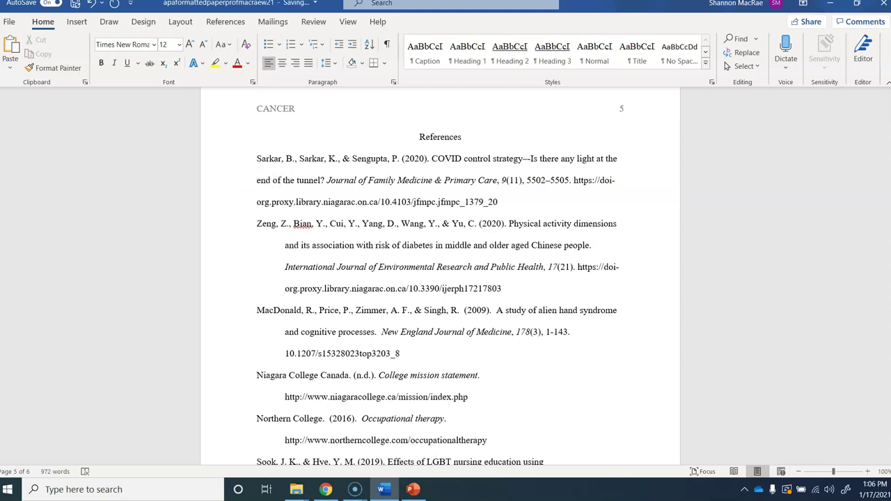
{"action": "key", "text": "ctrl+z"}
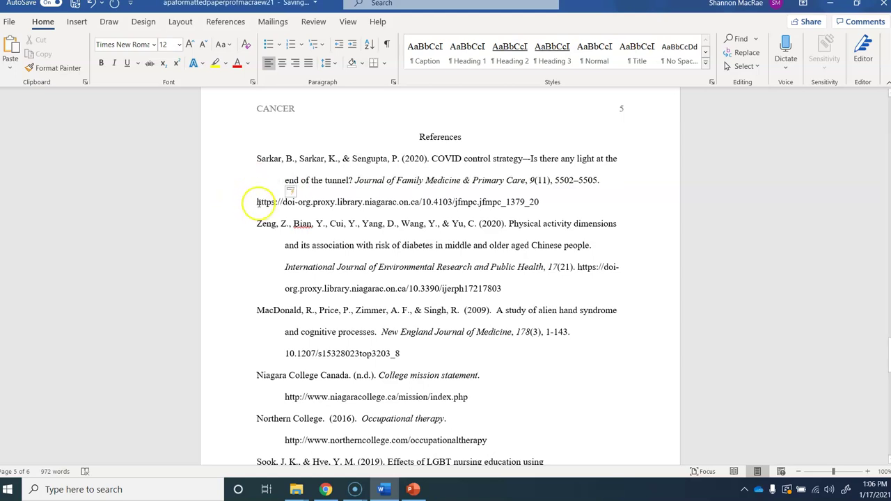
{"action": "key", "text": "Tab"}
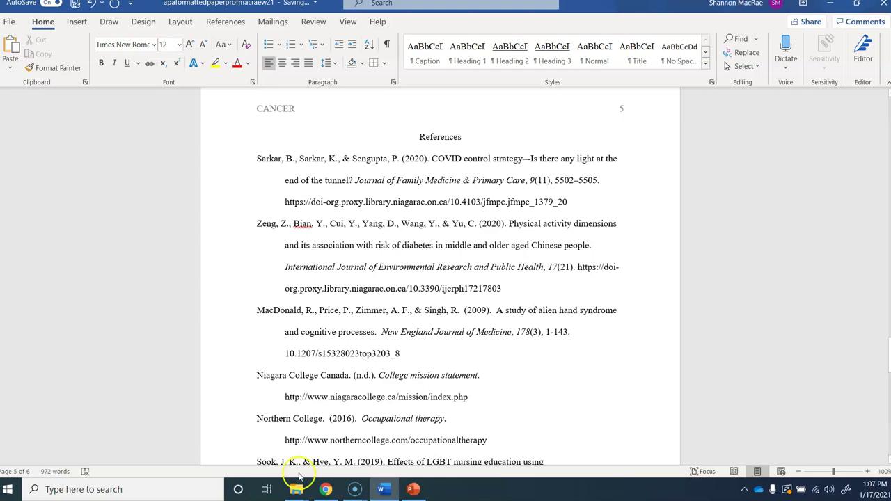
Step: Bring up the PowerPoint lecture slides and select slide 10, Websites, in the thumbnail pane
{"action": "left_click", "coordinate": [413, 490]}
{"action": "right_click", "coordinate": [413, 492]}
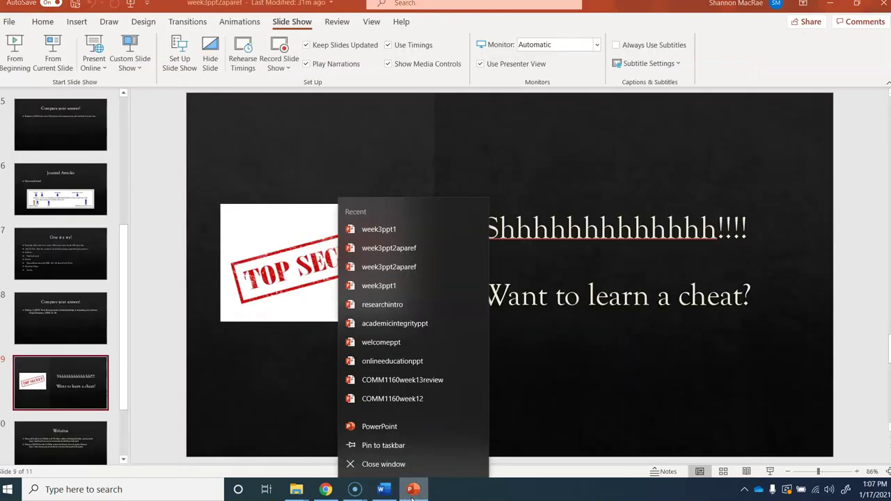
{"action": "left_click", "coordinate": [612, 368]}
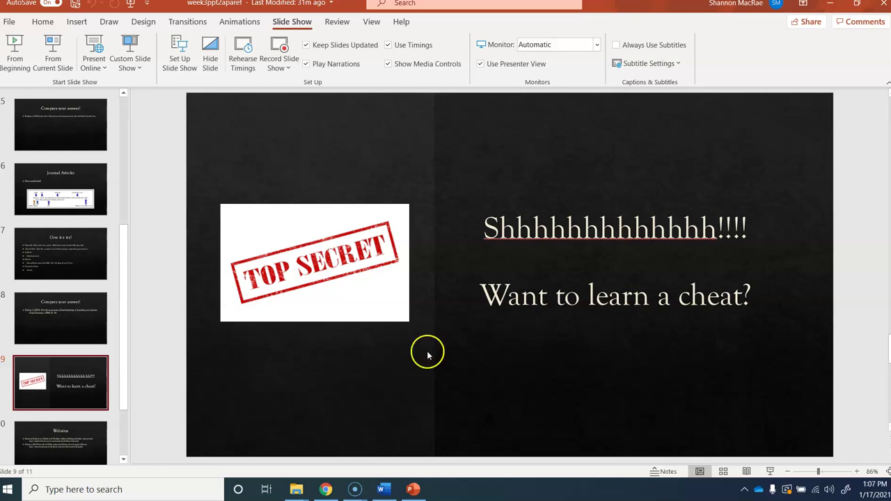
{"action": "scroll", "coordinate": [125, 418], "scroll_direction": "down", "scroll_amount": 1}
{"action": "scroll", "coordinate": [125, 417], "scroll_direction": "down", "scroll_amount": 2}
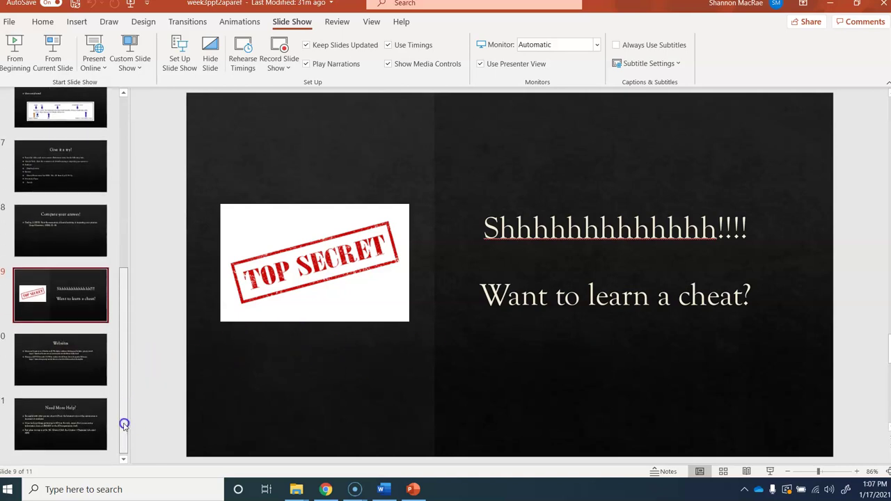
{"action": "left_click", "coordinate": [80, 348]}
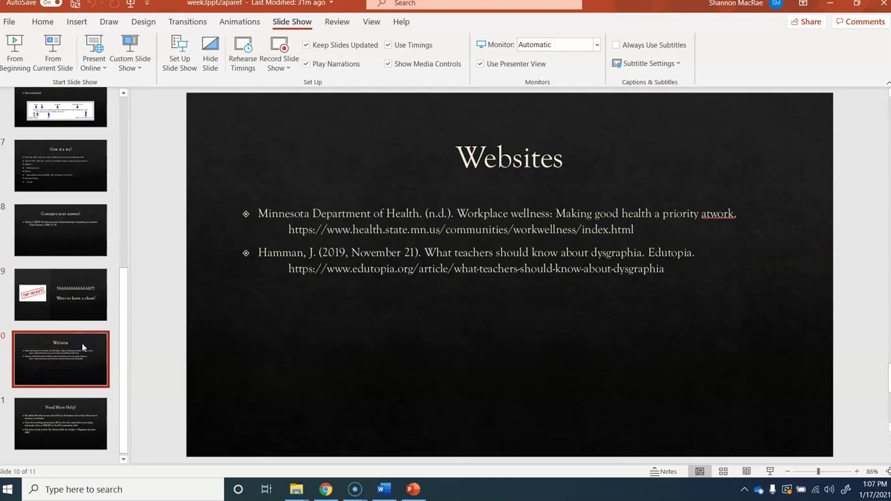